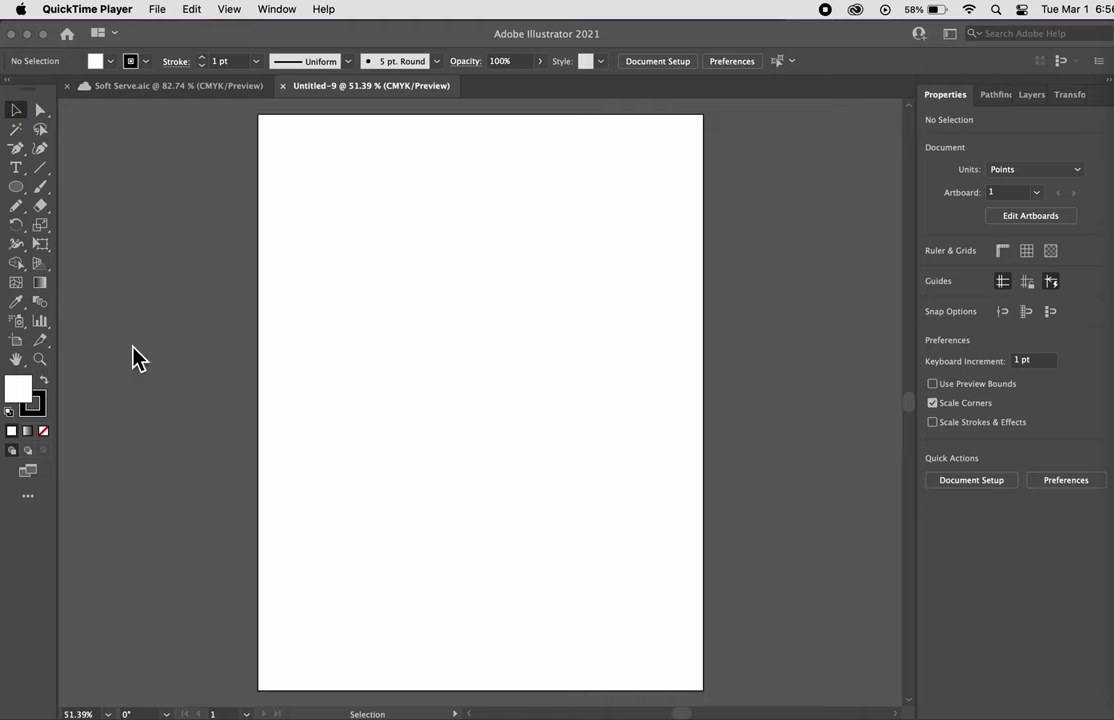
Activate Illustrator and pick the Ellipse Tool from the basic shape tools
click(16, 196)
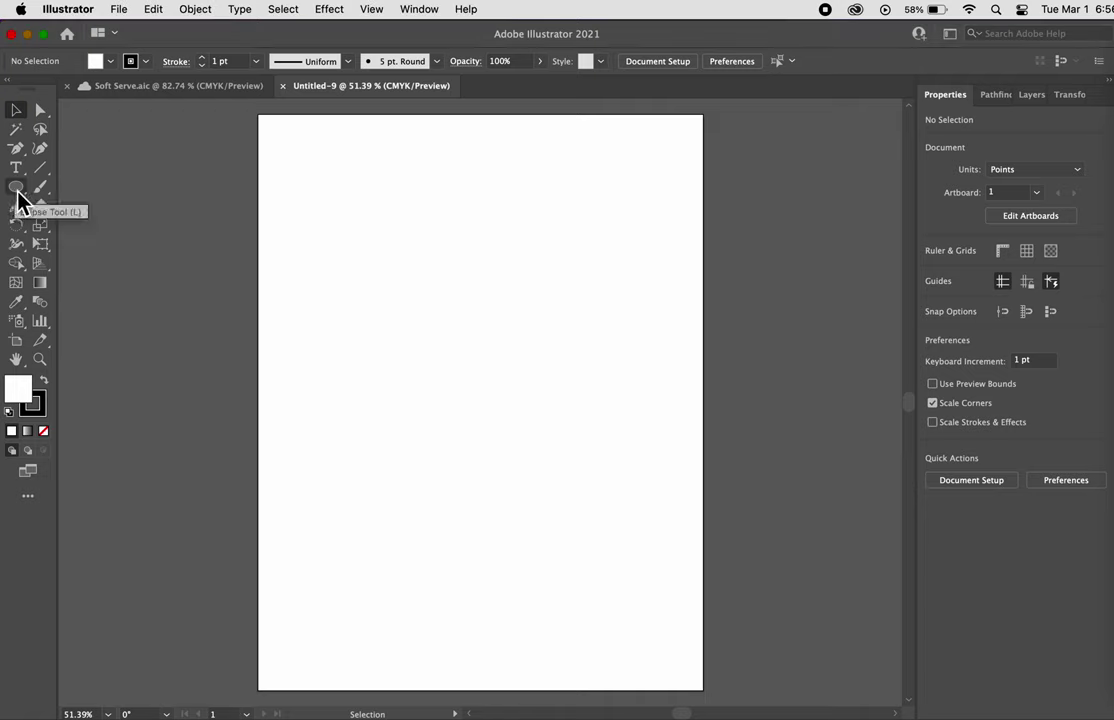
click(16, 189)
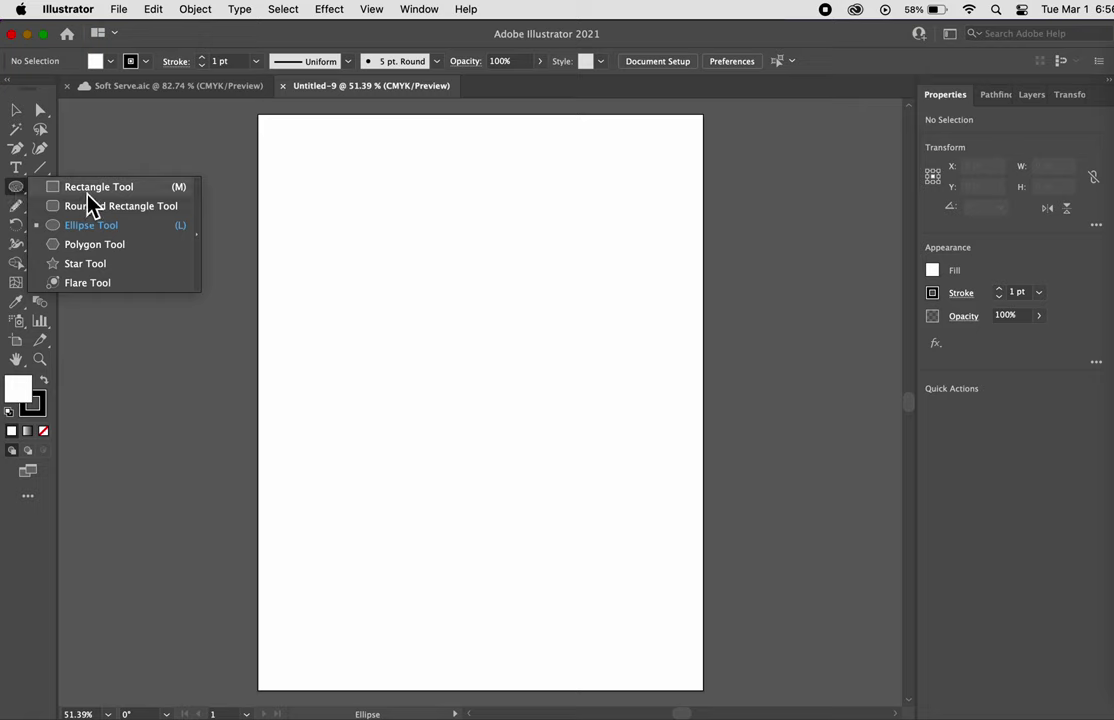
click(88, 187)
drag(19, 195, 66, 228)
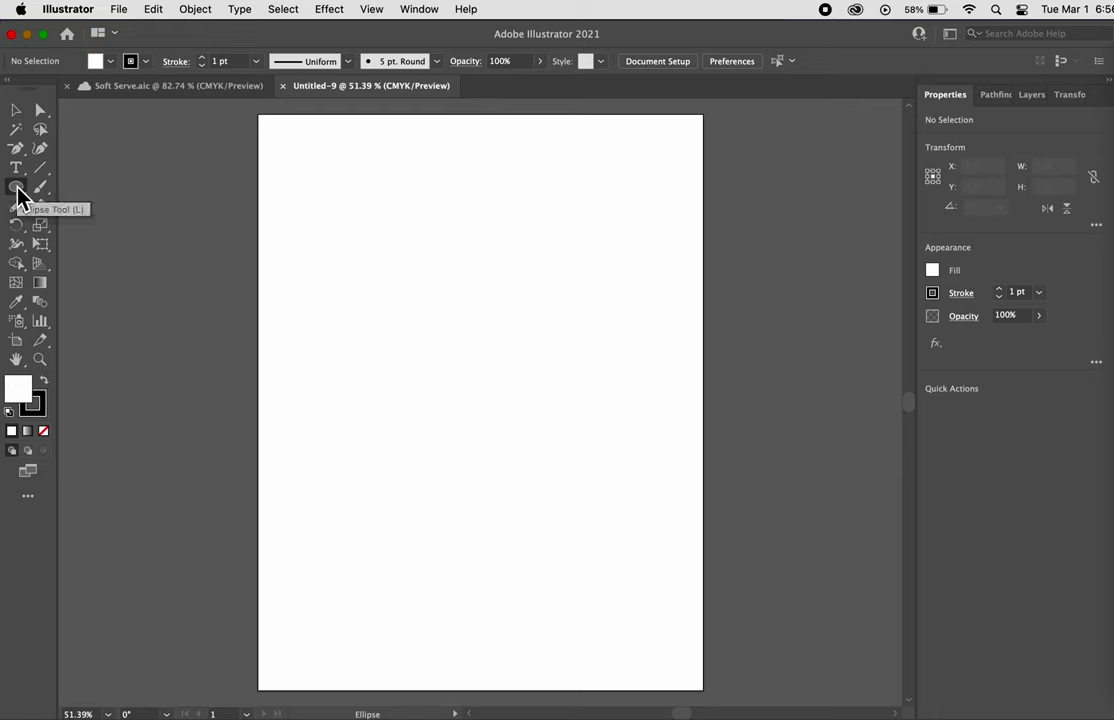
Create a 3-sided polygon triangle (86.6 × 75 pt) with a 2 pt stroke
drag(17, 195, 100, 248)
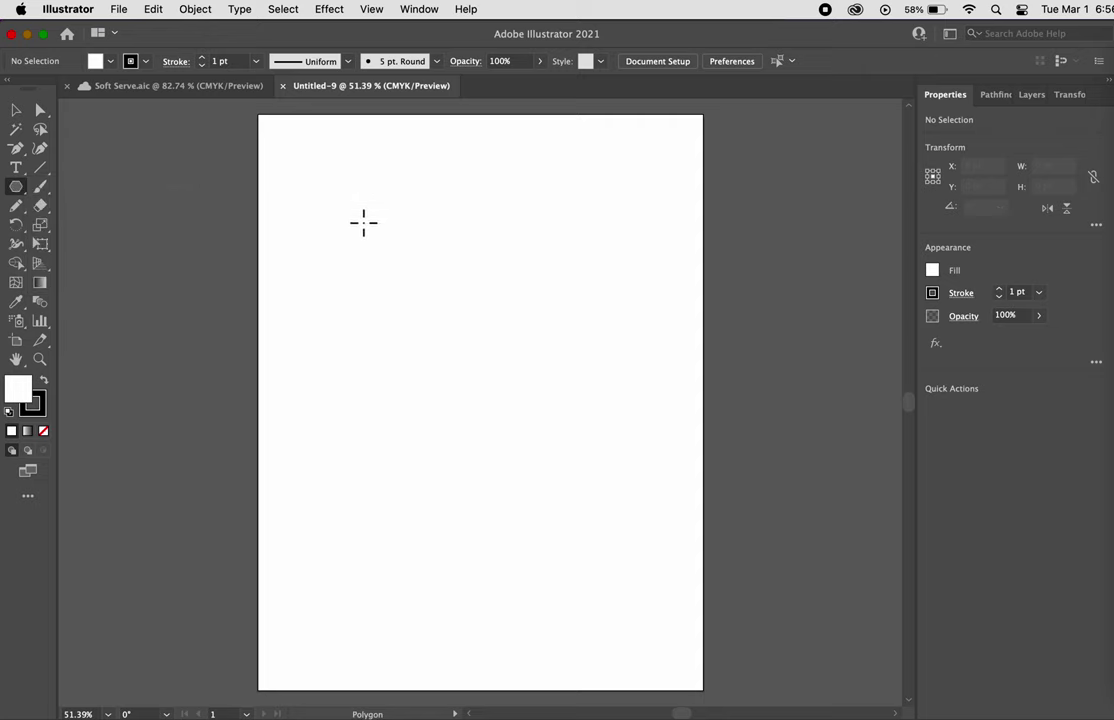
click(335, 195)
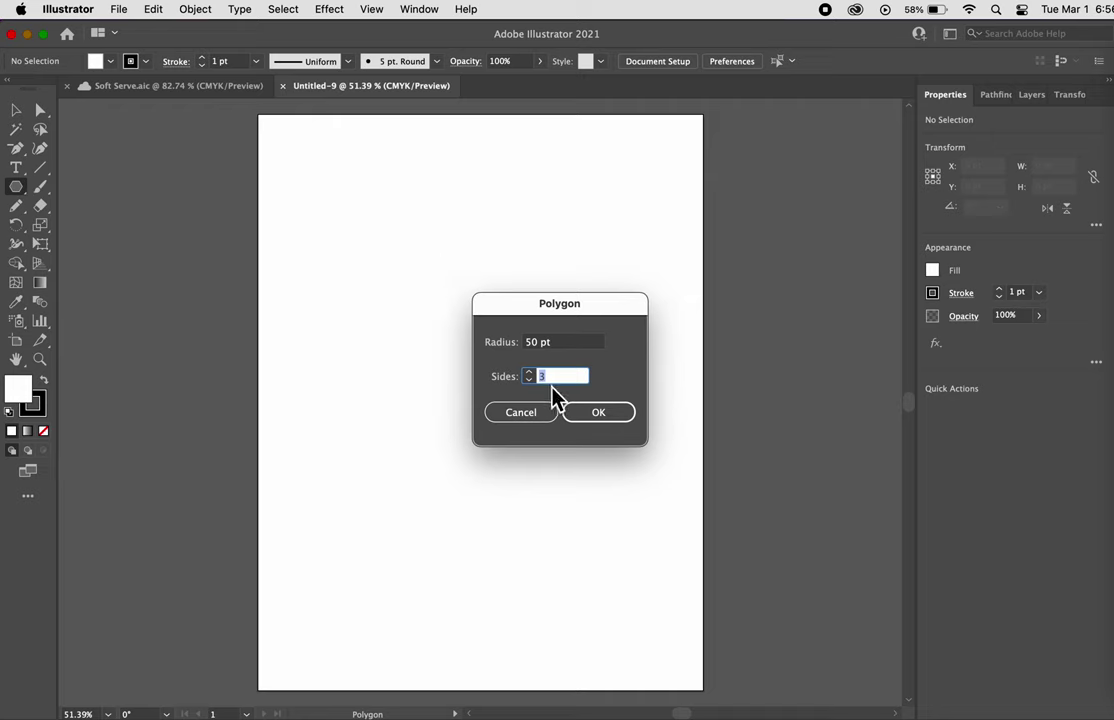
click(603, 413)
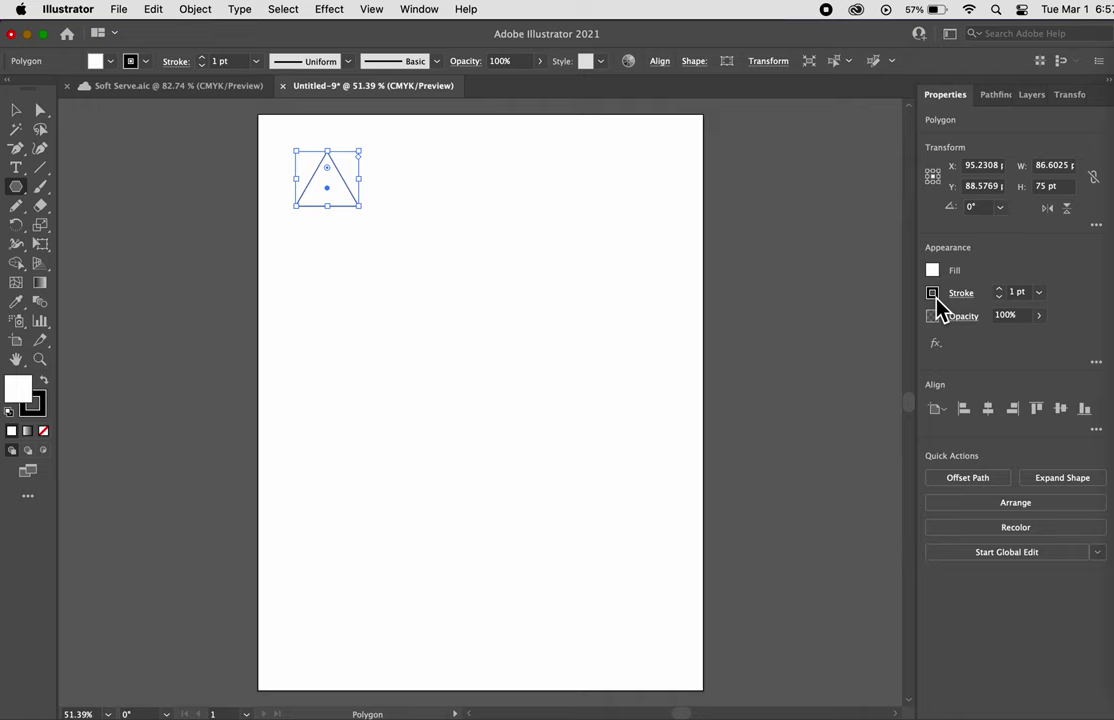
click(1000, 291)
Move the triangle to the centre of the page
click(15, 112)
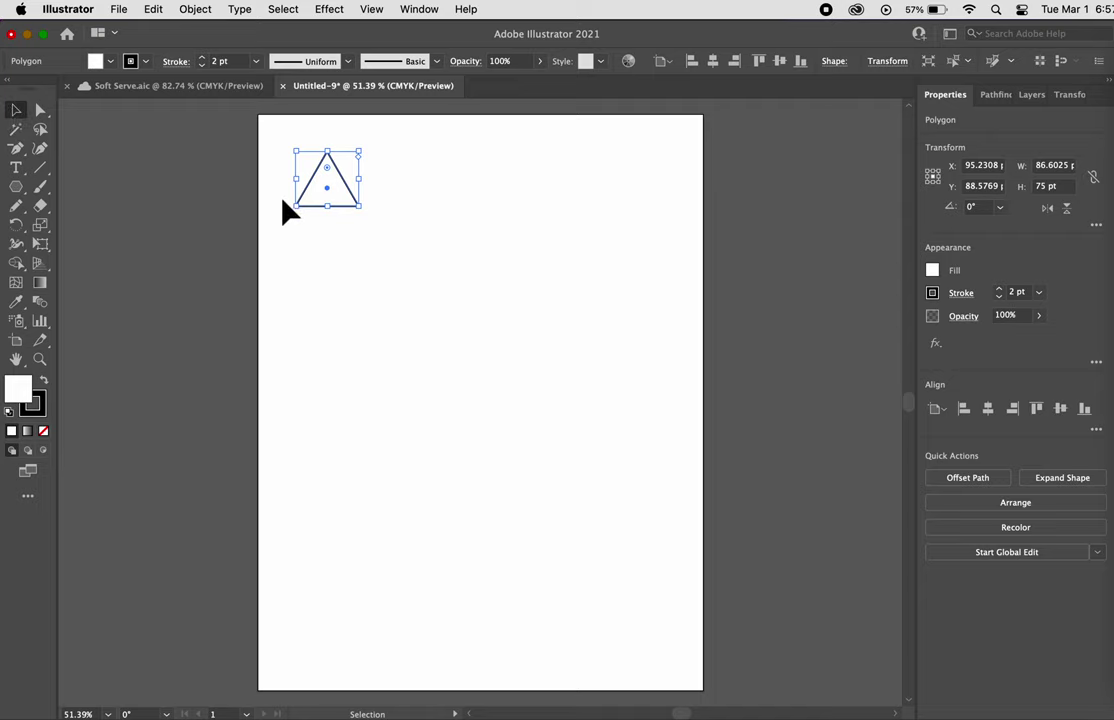
drag(329, 190, 443, 366)
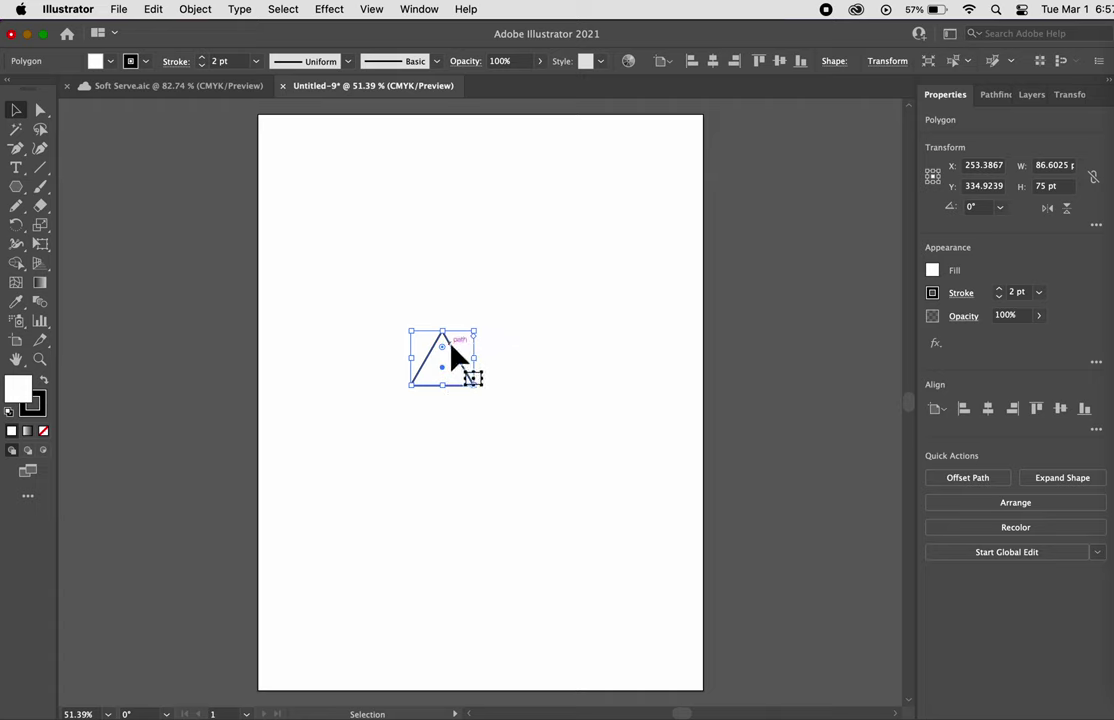
mouse_move(450, 346)
mouse_down()
mouse_move(430, 286)
mouse_move(450, 346)
mouse_up()
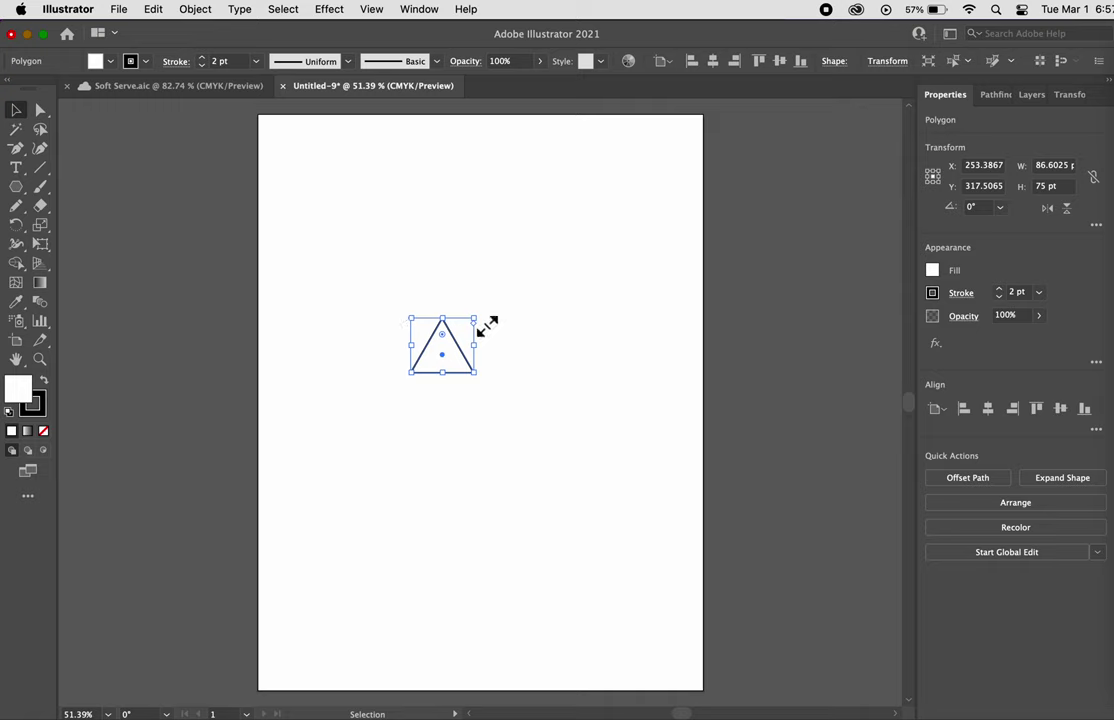
Enlarge the triangle to about 184 × 271 pt and round its corners
drag(486, 321, 521, 217)
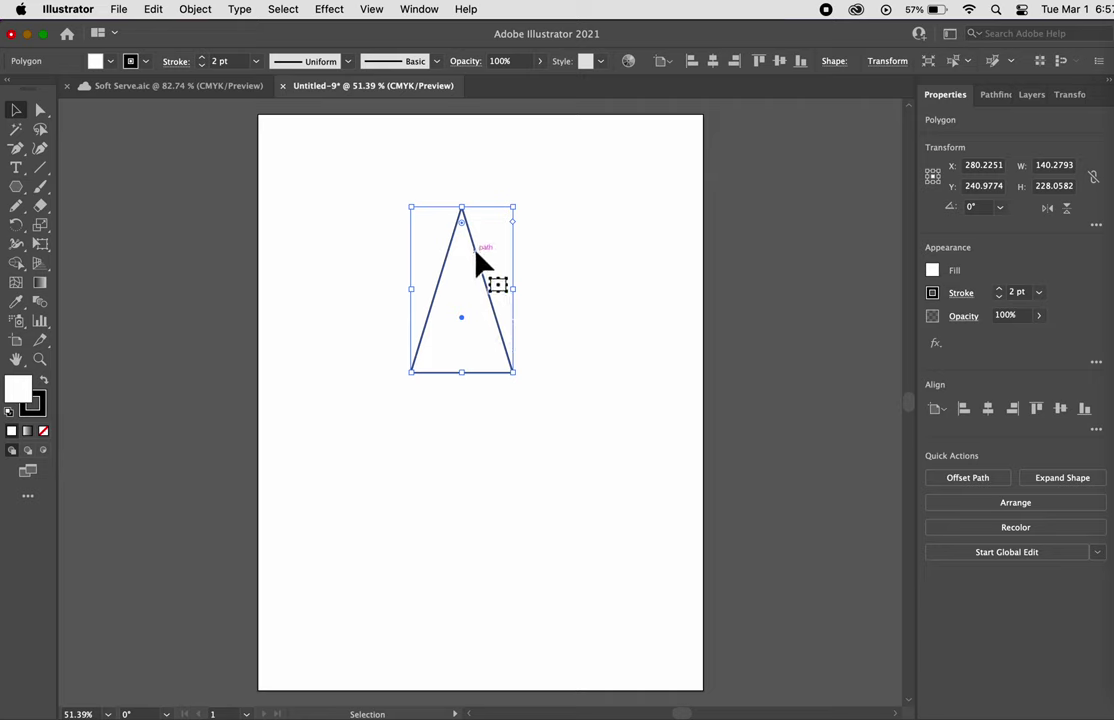
drag(513, 373, 549, 414)
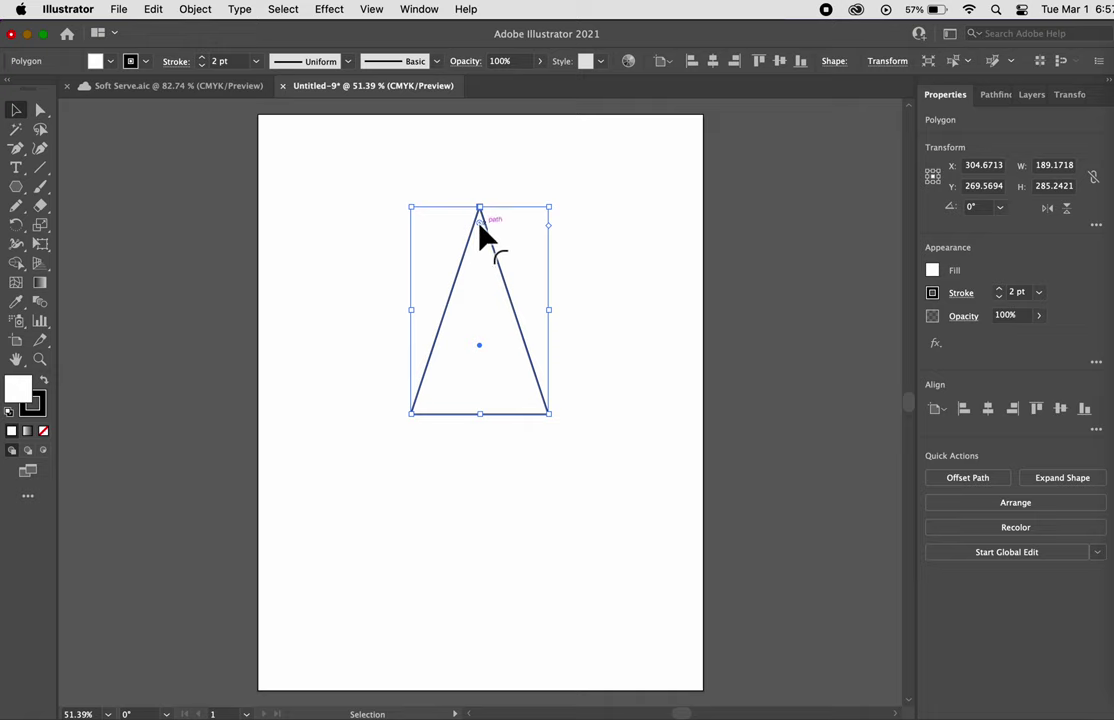
drag(479, 224, 481, 229)
Flip the triangle vertically to point down and move it lower, near X 299.65, Y 502.58 pt
drag(560, 205, 423, 440)
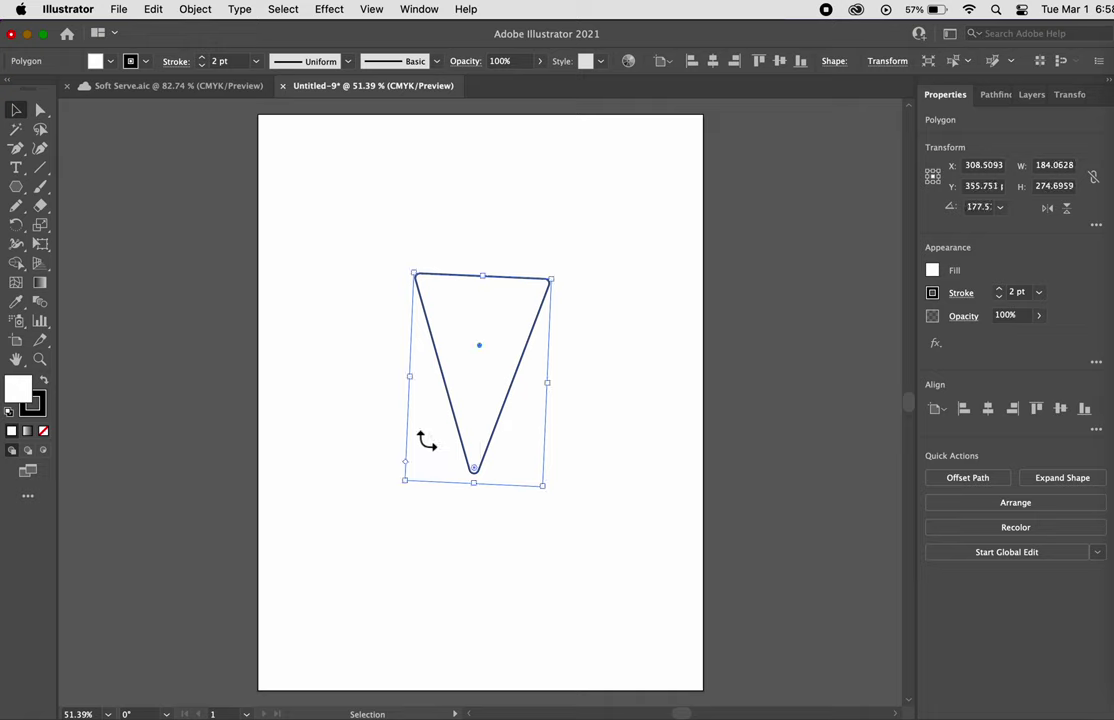
key(super+z)
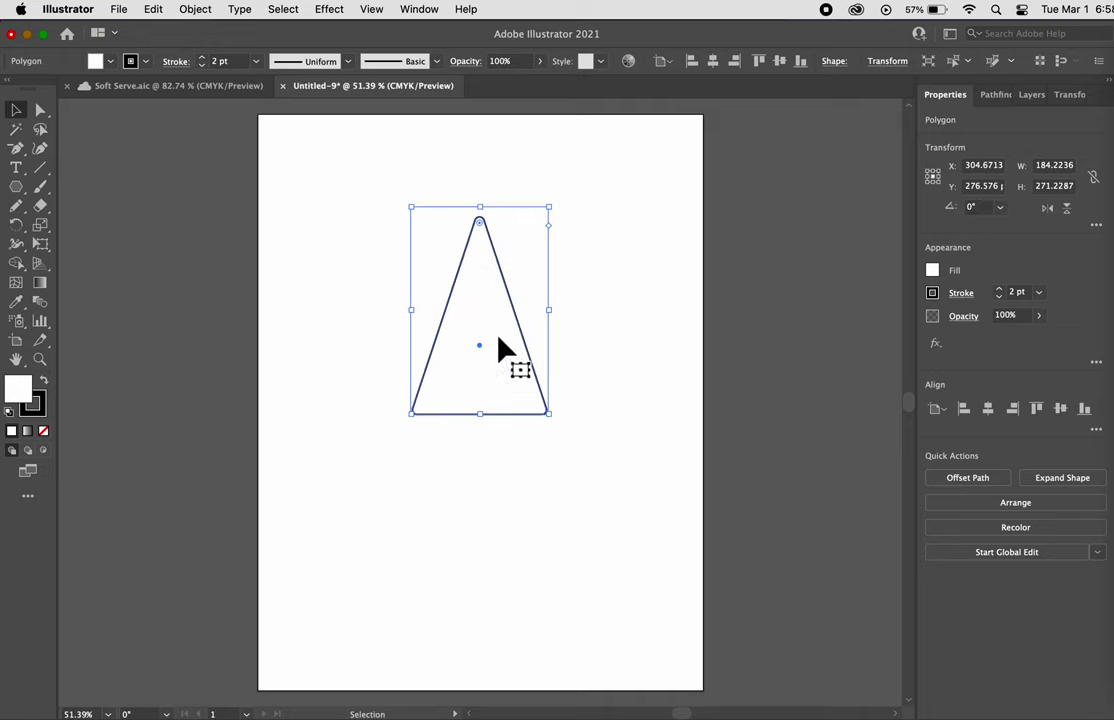
click(1067, 209)
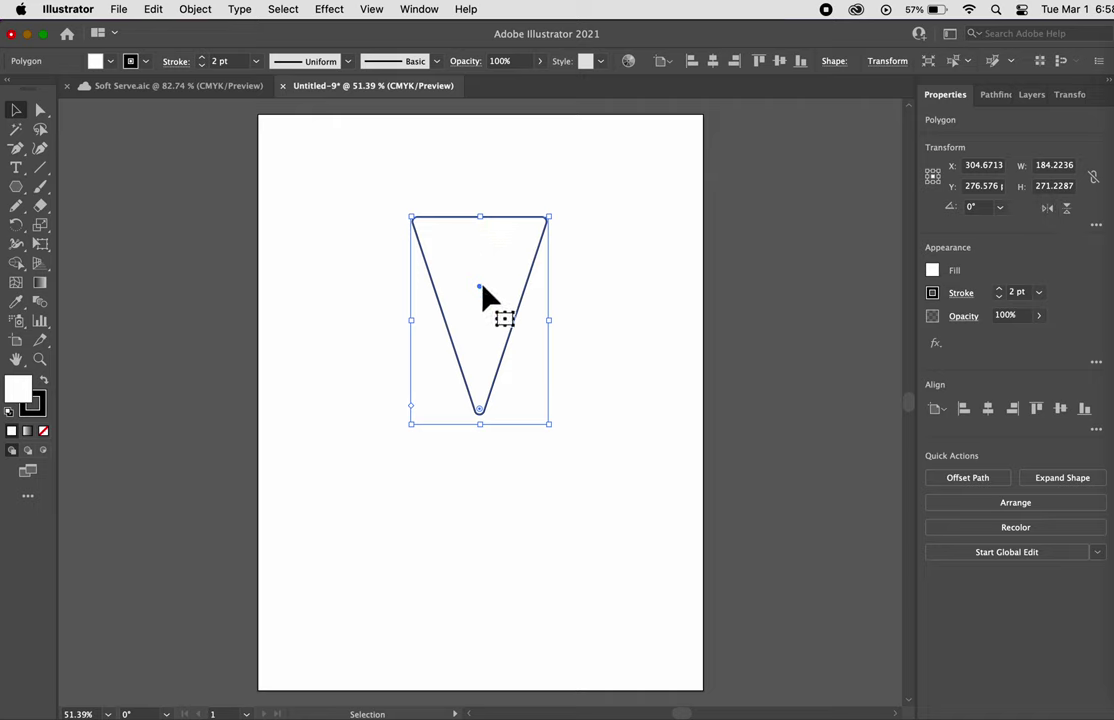
drag(484, 288, 478, 456)
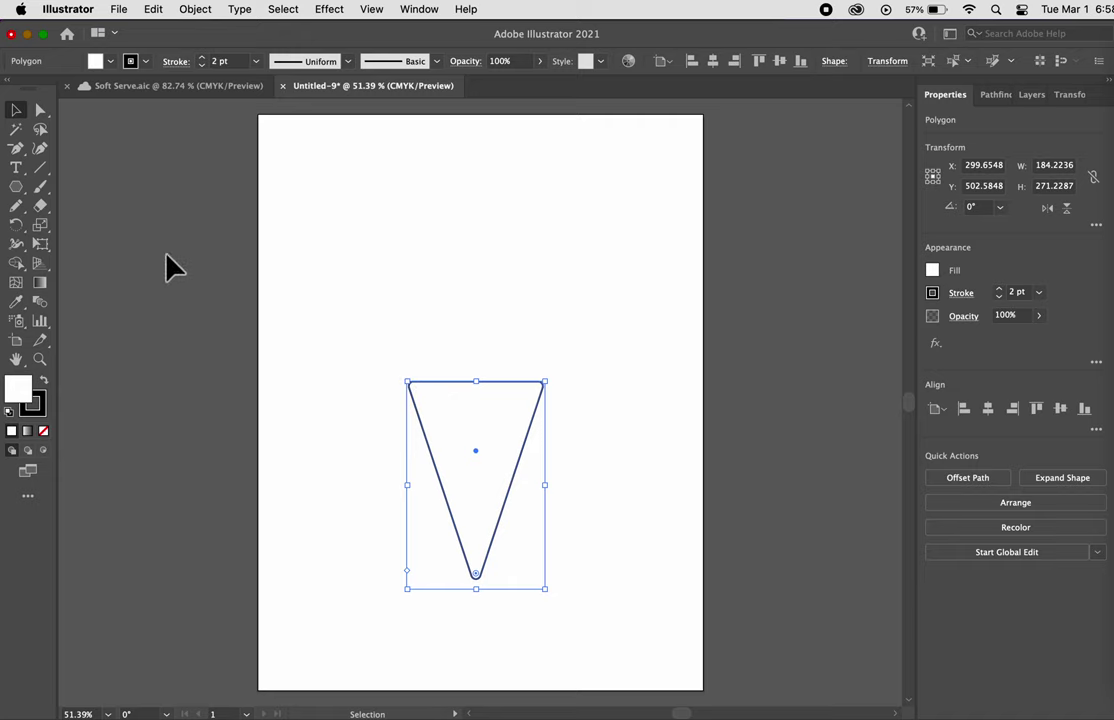
Draw a 213.19 × 34.03 pt rectangle across the cone's top edge and zoom in
click(16, 187)
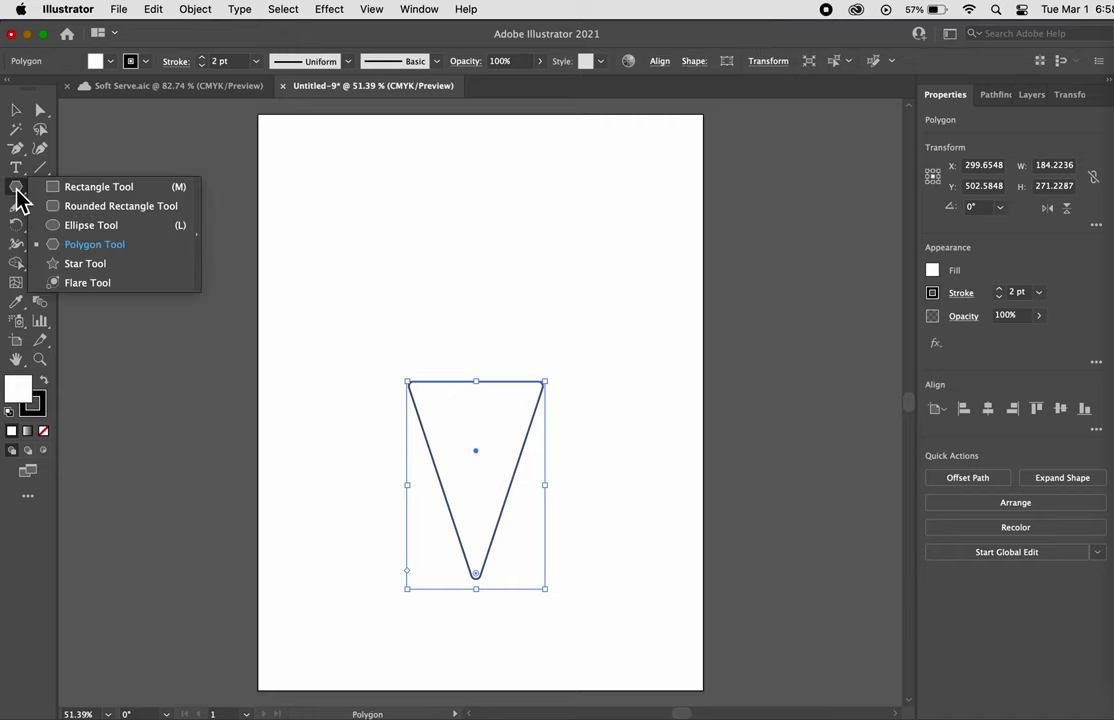
click(90, 192)
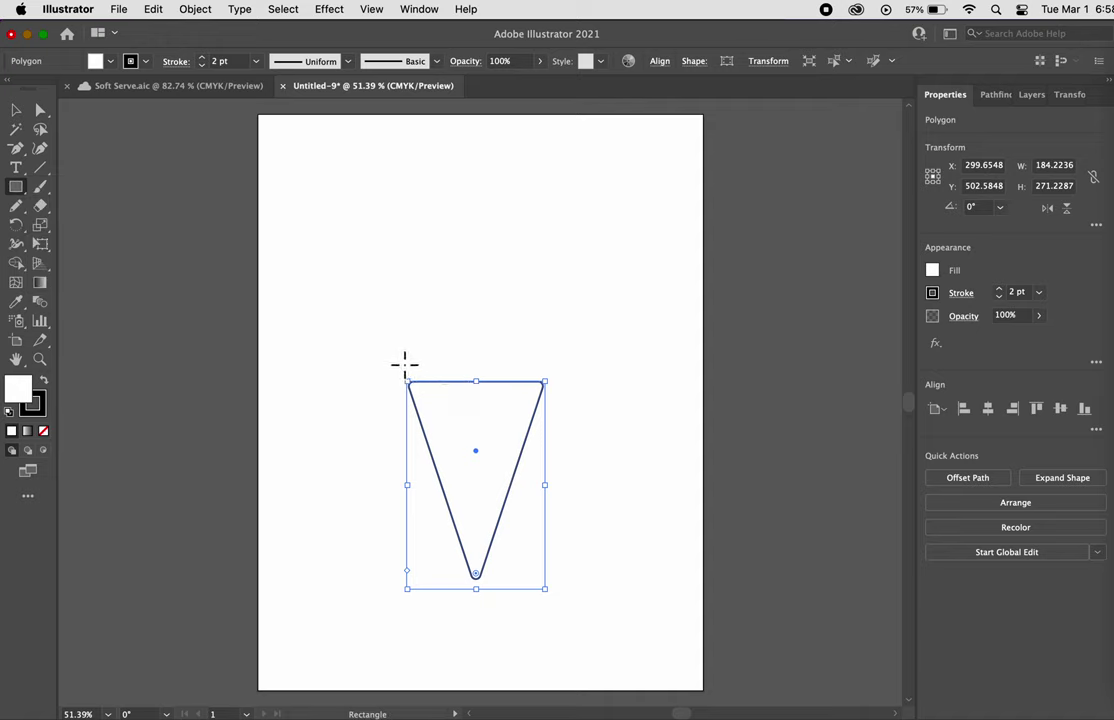
drag(397, 357, 552, 381)
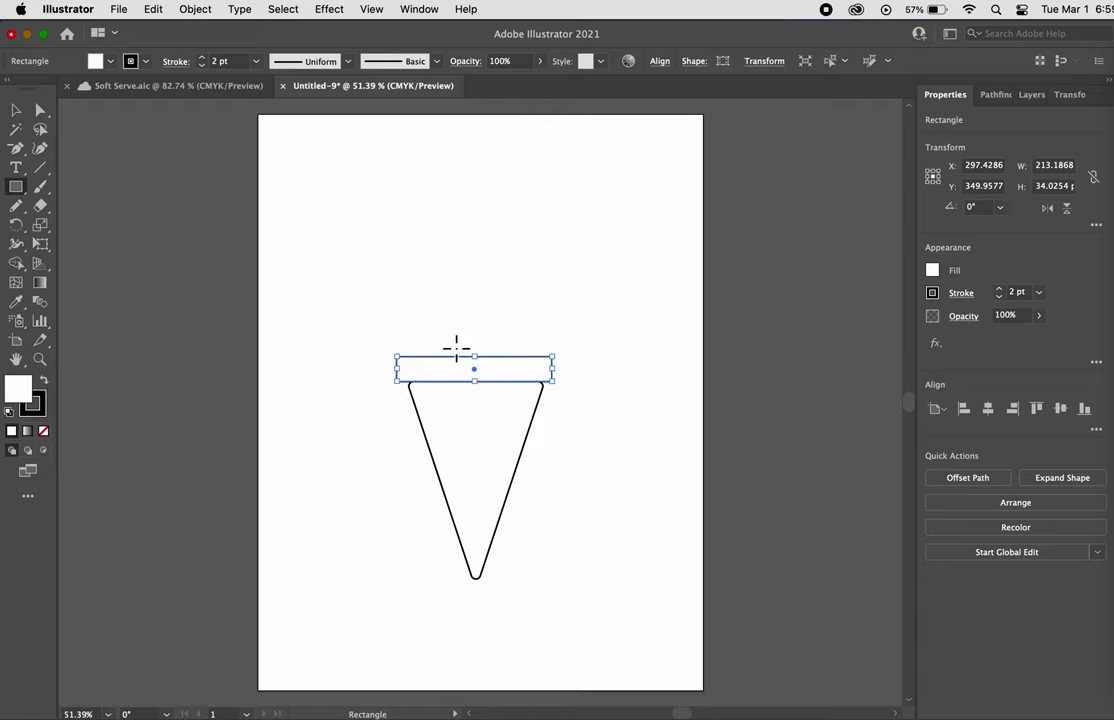
scroll(456, 348, up, 1)
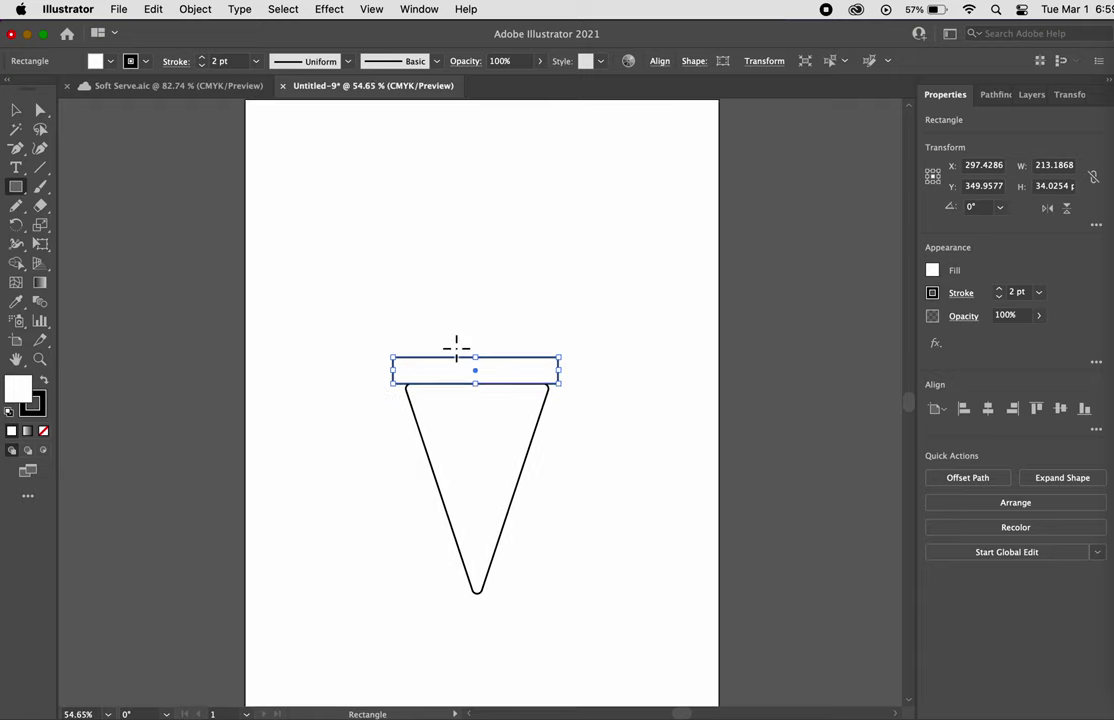
scroll(456, 348, up, 5)
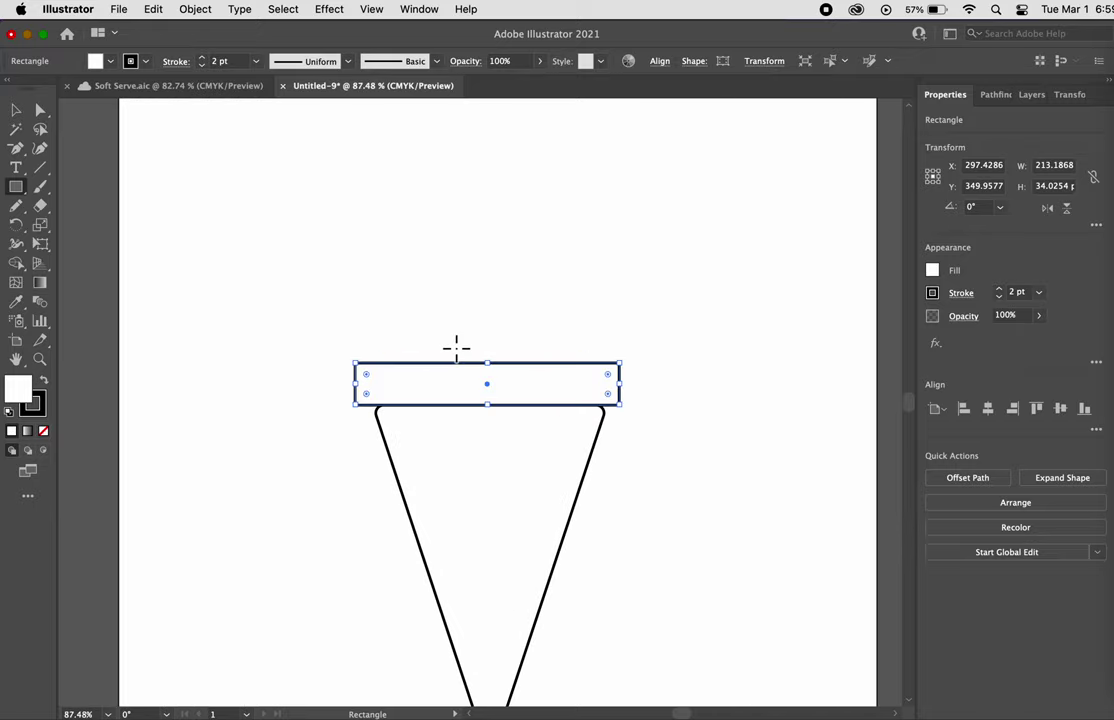
scroll(456, 348, up, 1)
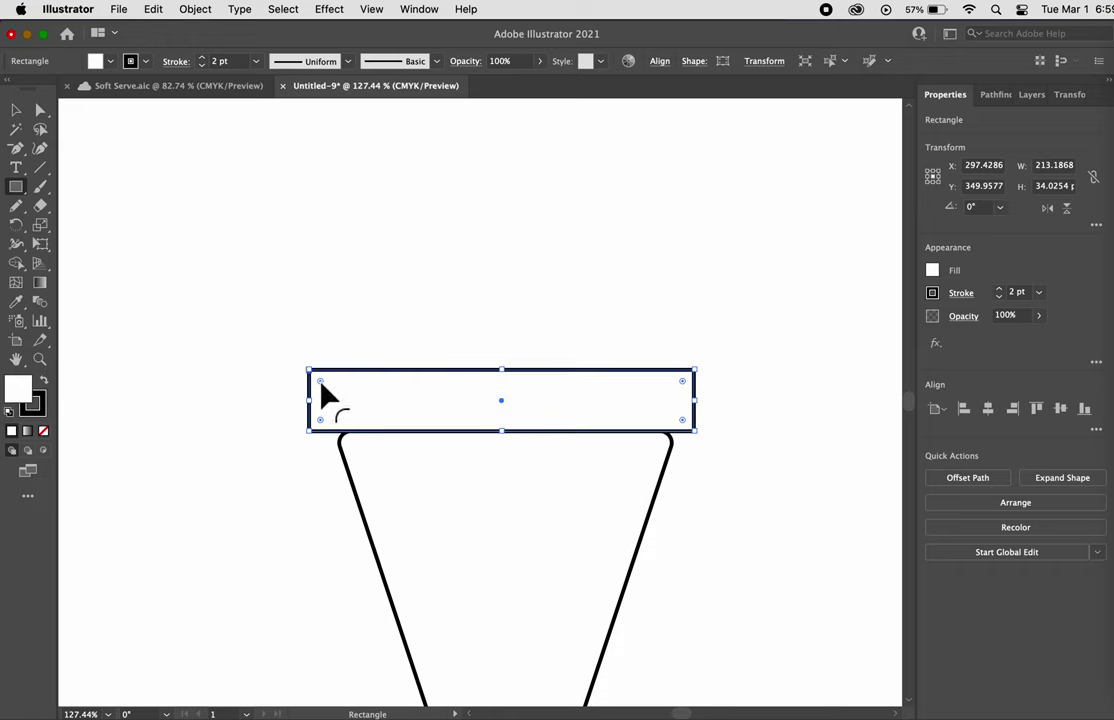
Round the rim rectangle's corners, then undo a trial move and bottom-corner rounding
drag(320, 384, 297, 372)
drag(322, 430, 341, 403)
drag(684, 423, 652, 403)
drag(505, 413, 507, 428)
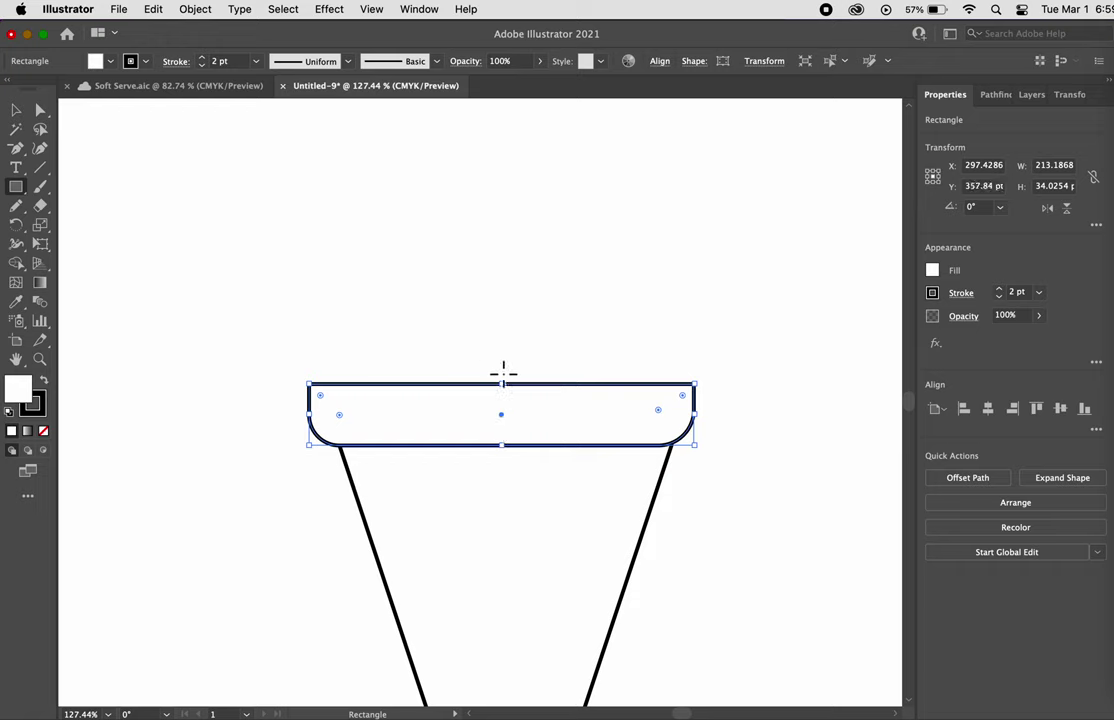
key(super+z)
key(super+z)
key(super+z)
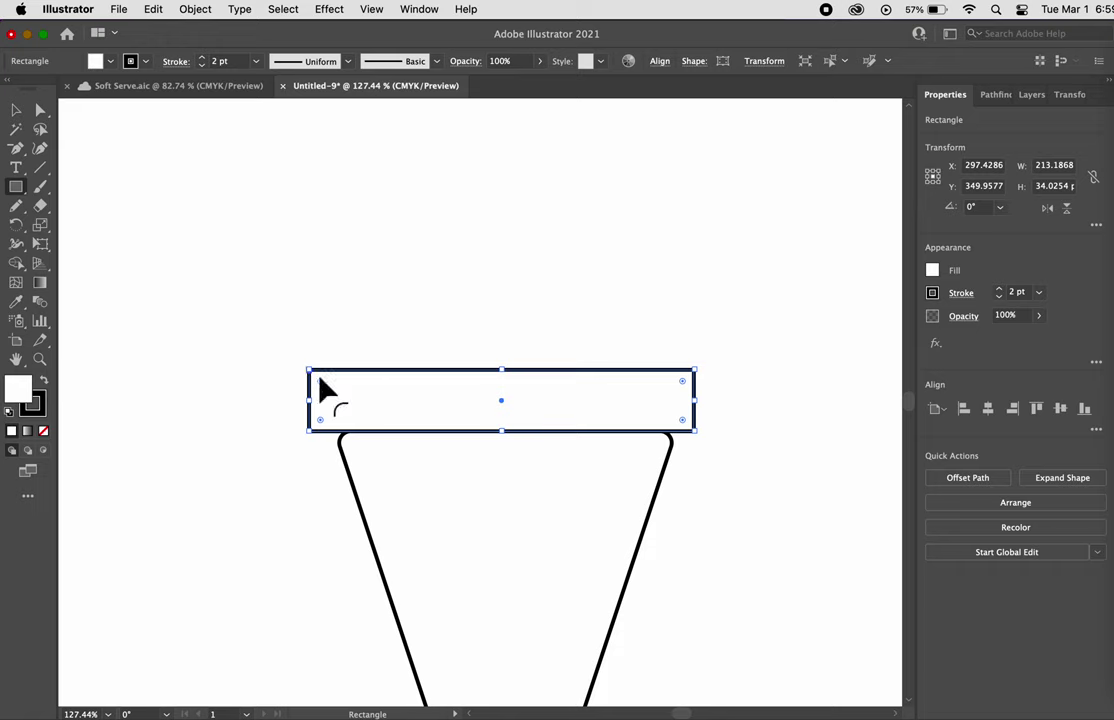
Round the rim's ends fully into a pill and lower it onto the cone's top
drag(320, 382, 333, 388)
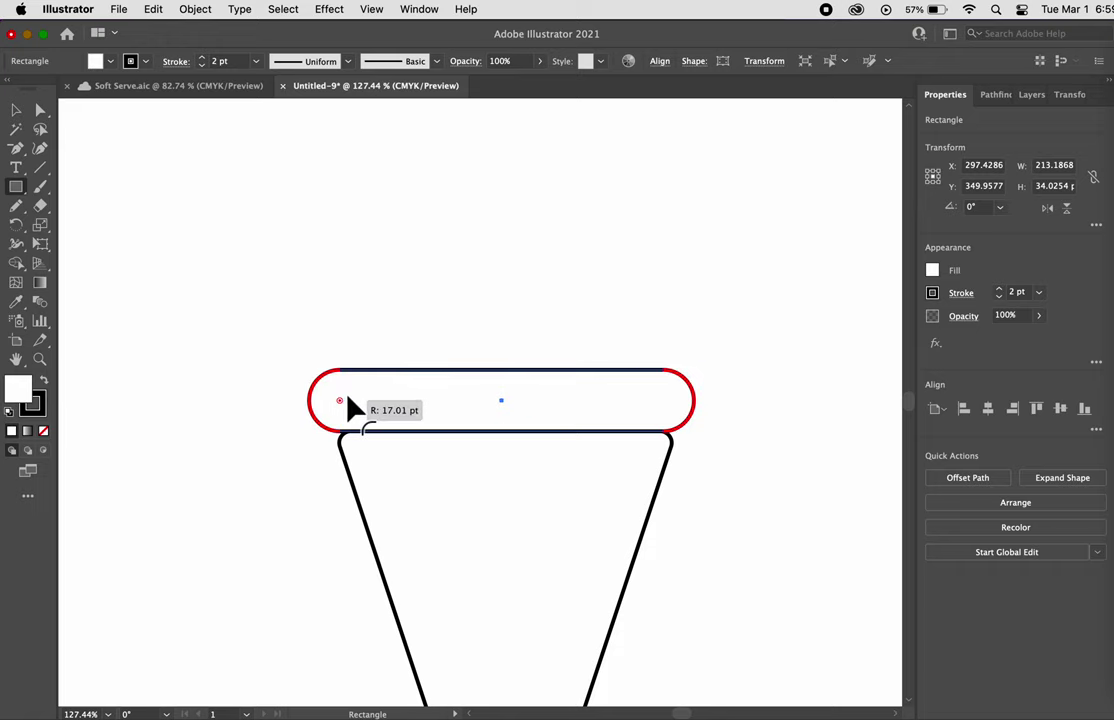
drag(347, 398, 347, 398)
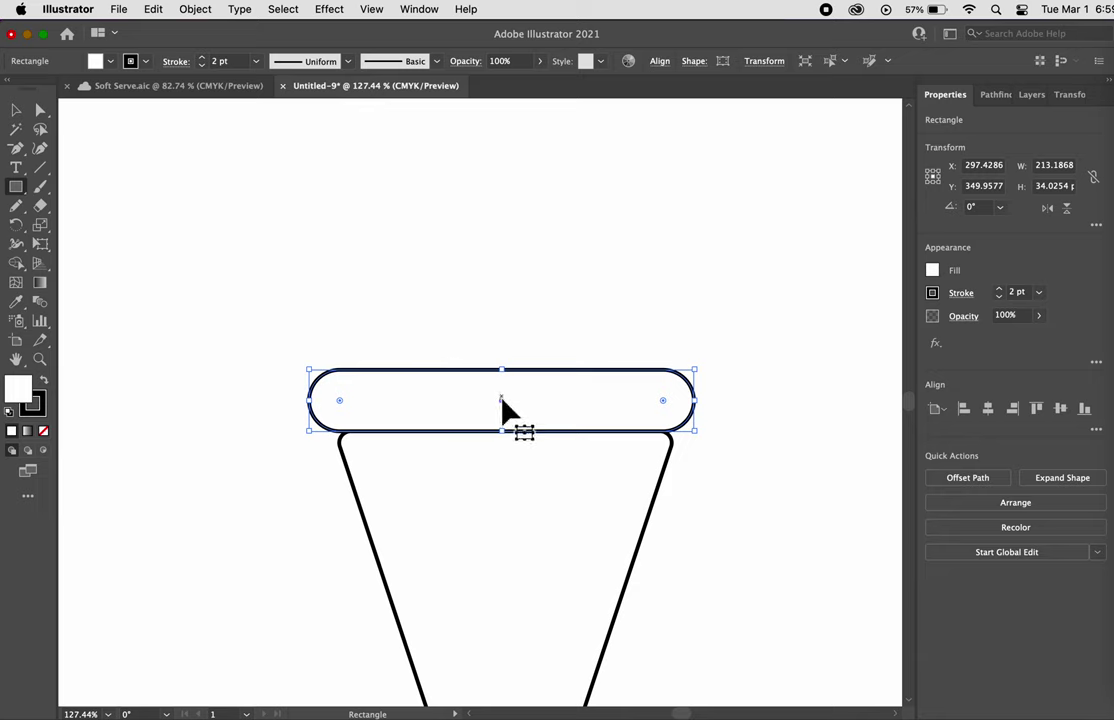
mouse_move(502, 398)
mouse_down()
mouse_move(503, 411)
mouse_move(507, 378)
mouse_move(504, 414)
mouse_up()
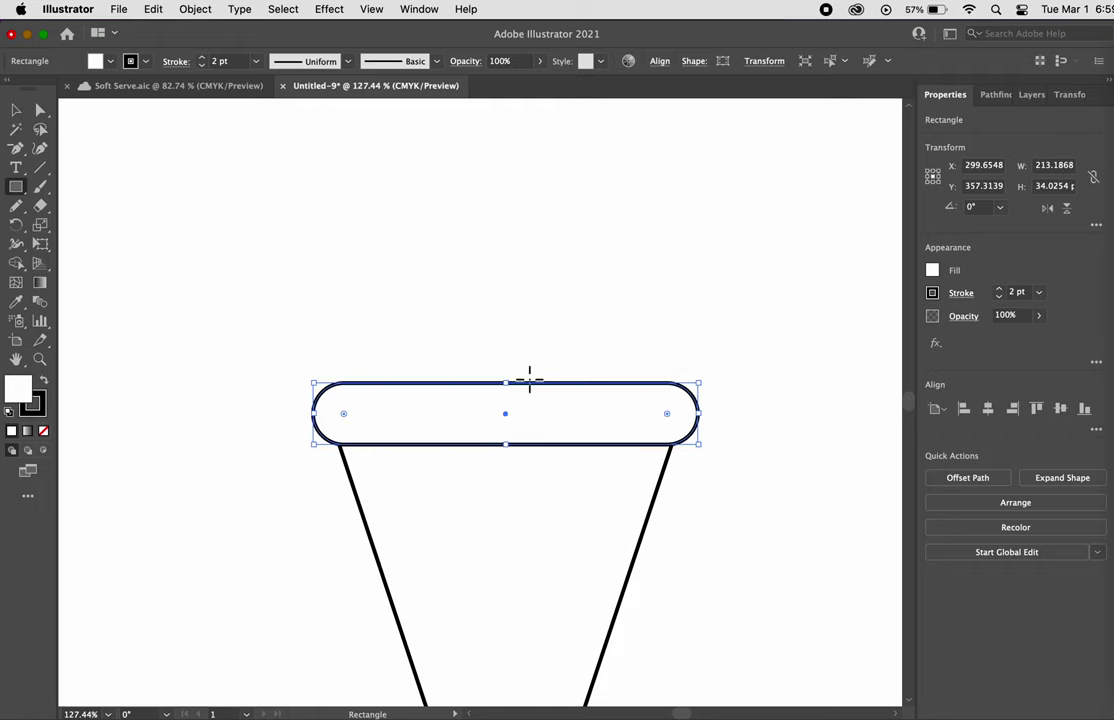
scroll(530, 378, down, 2)
scroll(530, 378, down, 2)
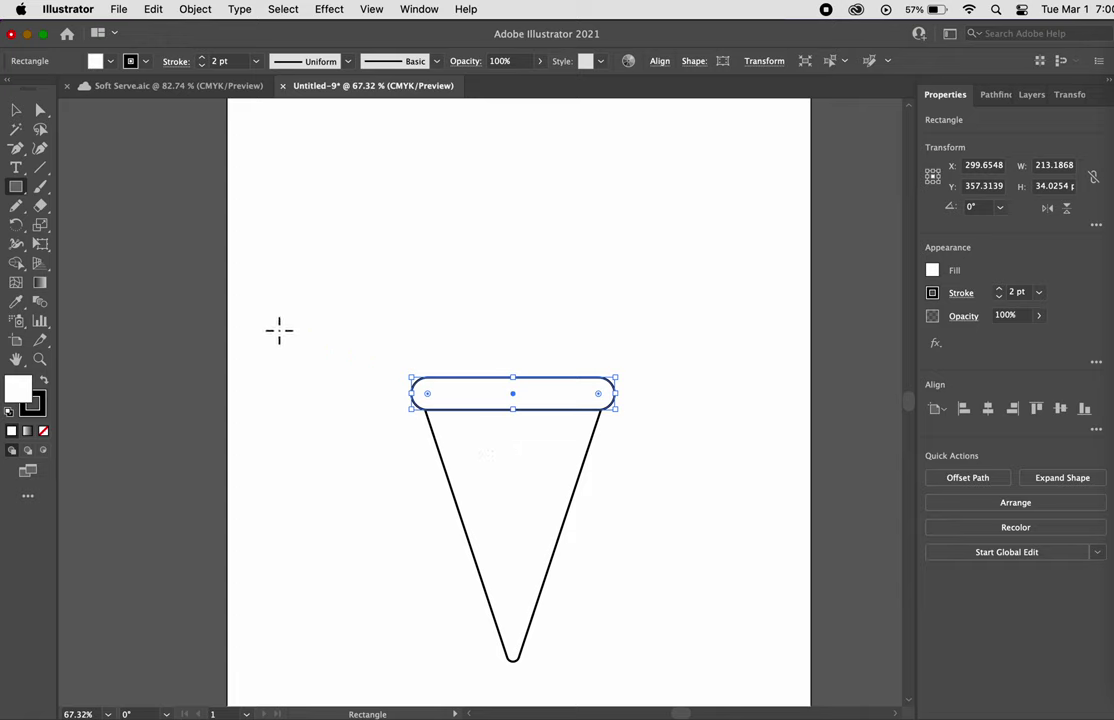
Draw the first diagonal hatch line across the cone and paste a copy
click(40, 170)
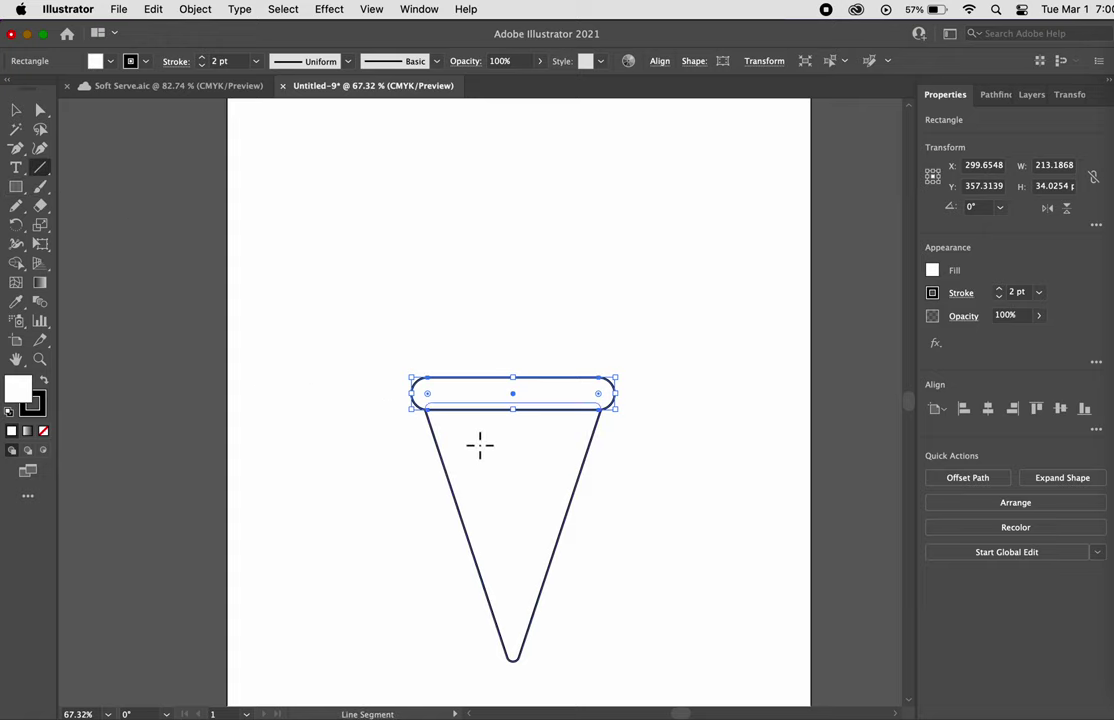
drag(475, 418, 447, 455)
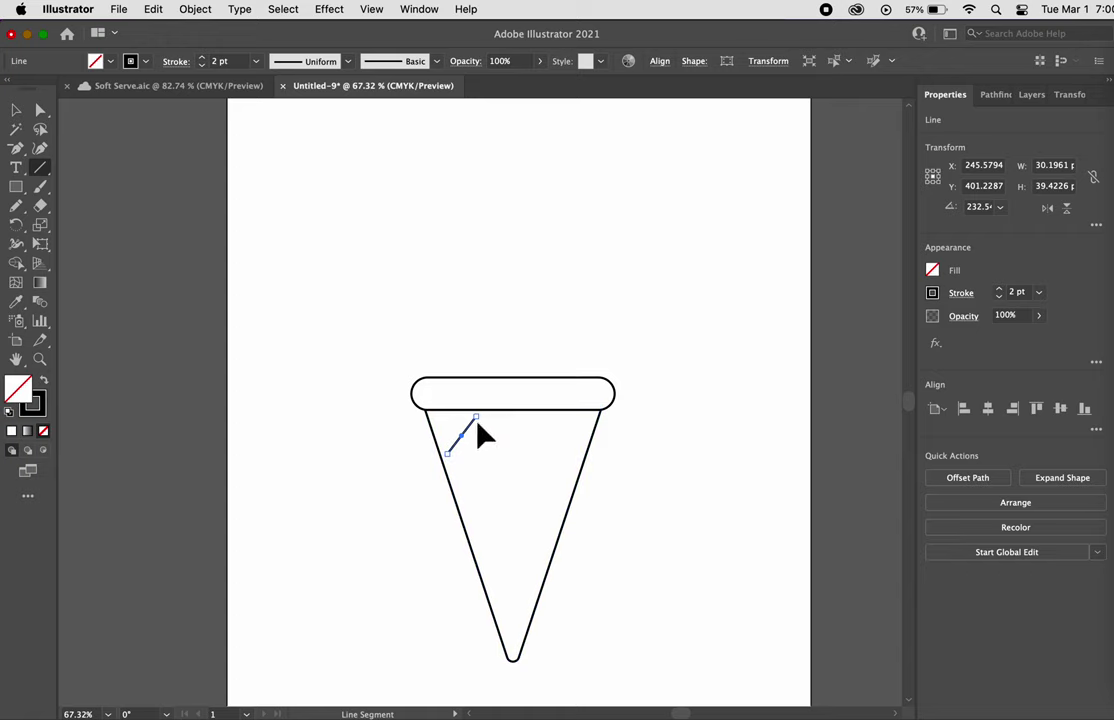
scroll(540, 465, up, 5)
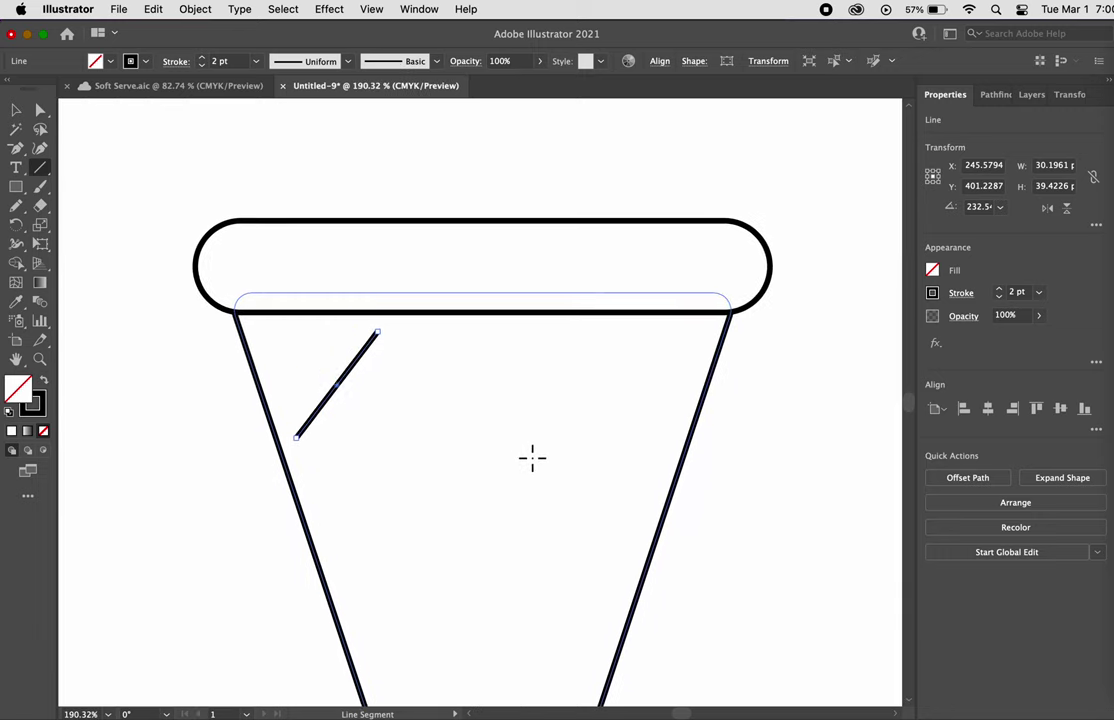
scroll(532, 458, down, 2)
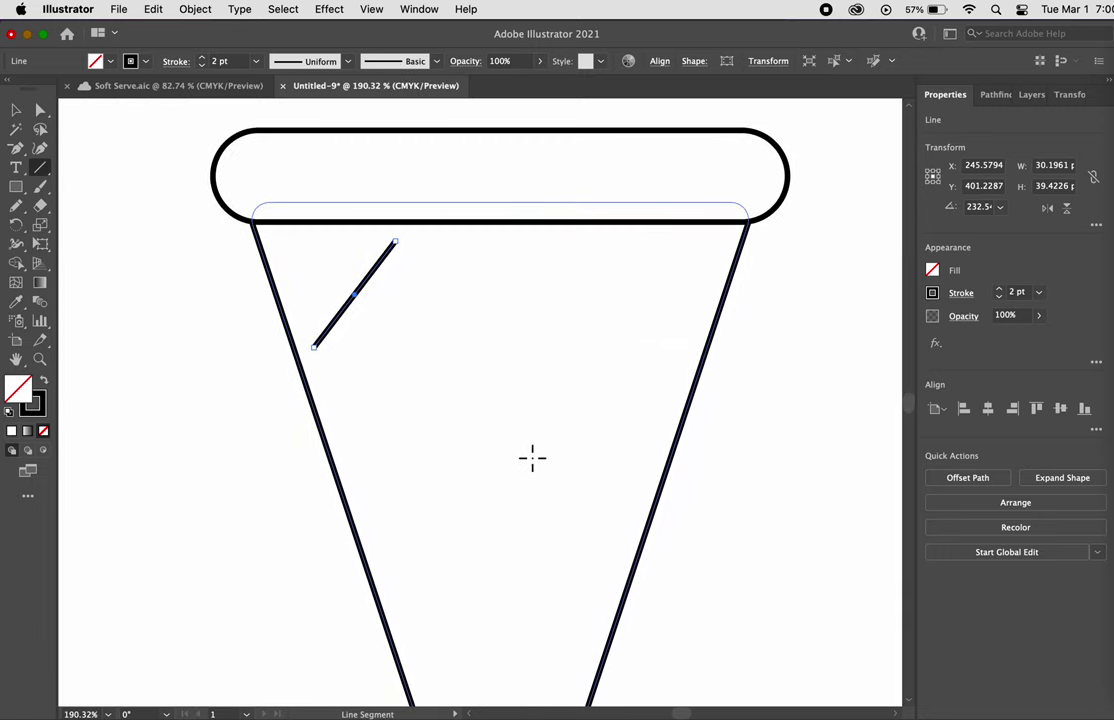
key(v)
key(backslash)
key(super)
key(super+v)
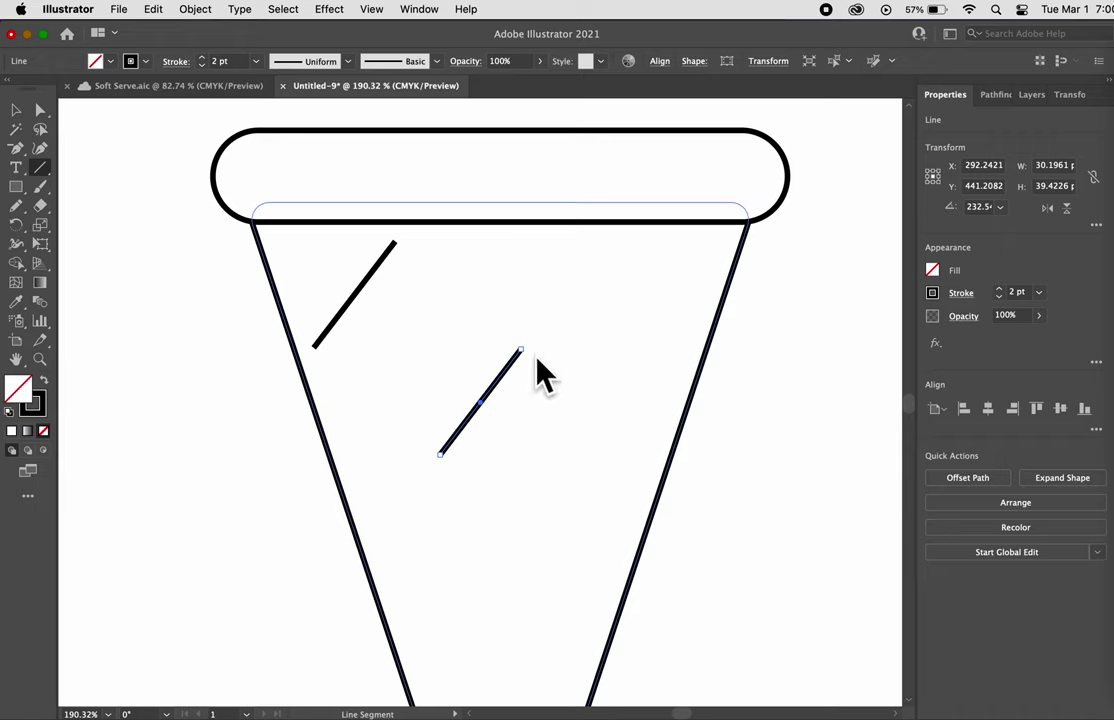
Alt-drag a duplicate line up-left and lengthen it to span the cone's sides
click(16, 110)
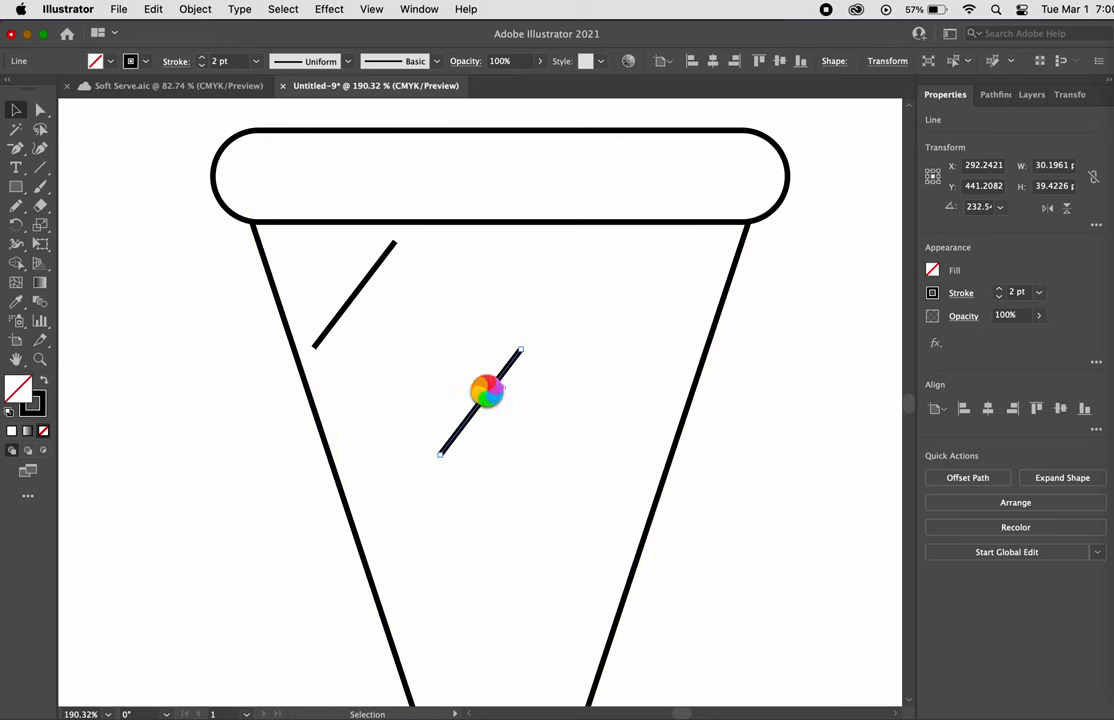
drag(487, 398, 428, 349)
drag(459, 302, 500, 246)
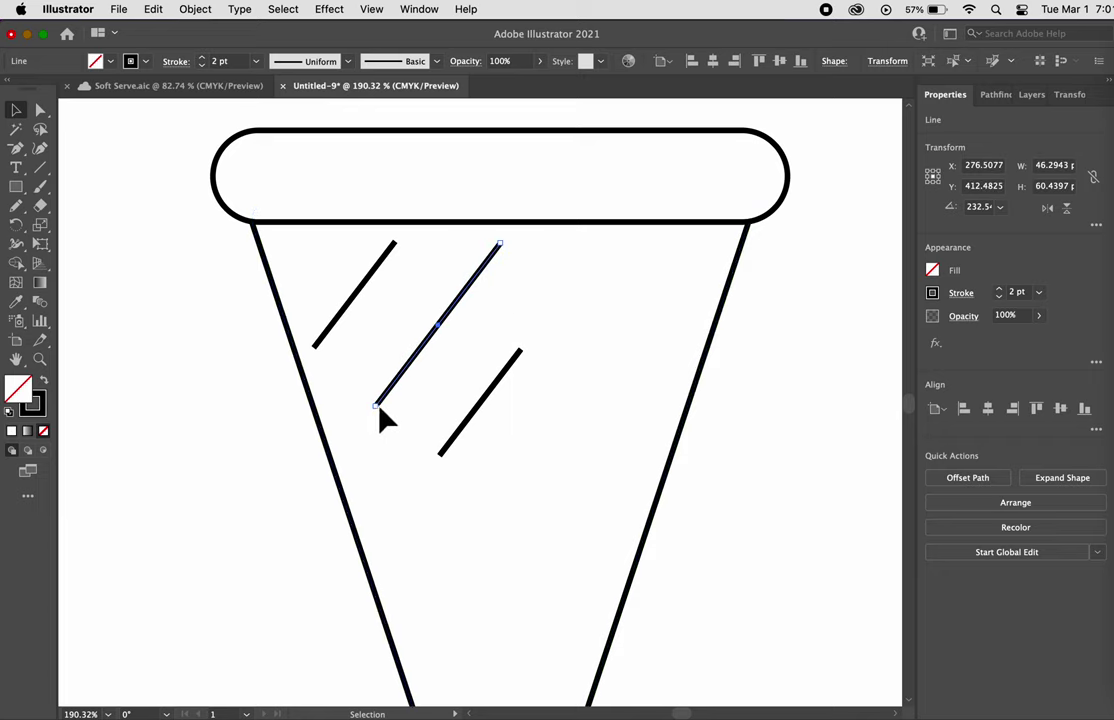
drag(378, 409, 346, 446)
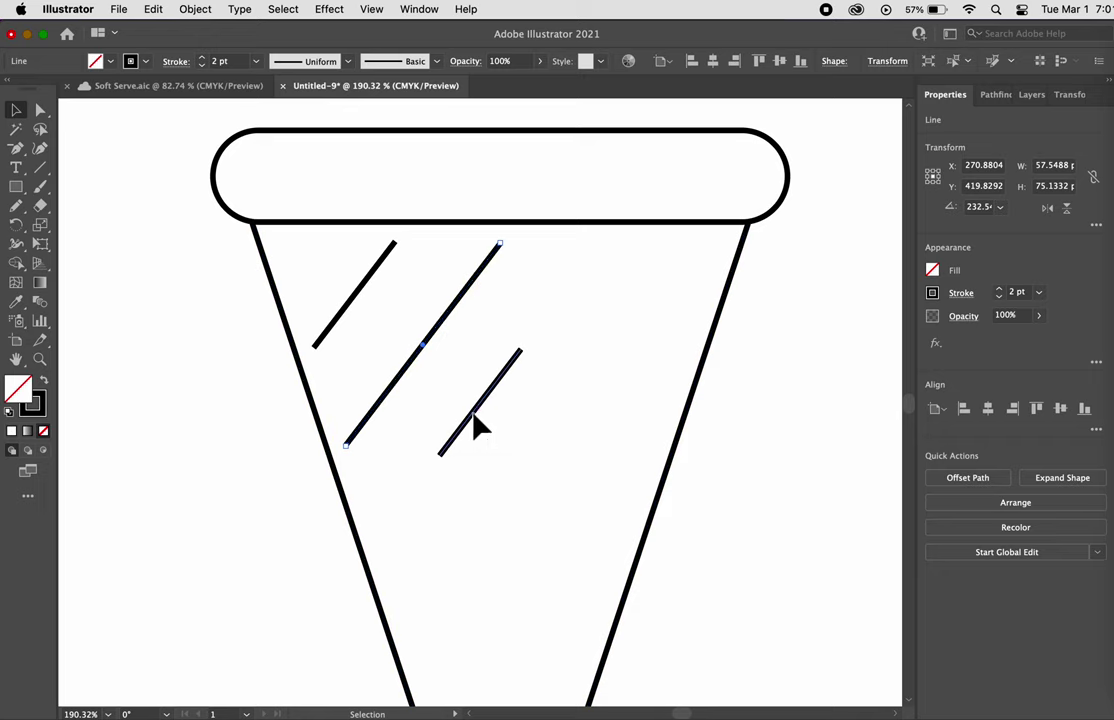
Add two more diagonal copies lower down and stretch one between the cone's sides
drag(474, 421, 520, 485)
click(453, 446)
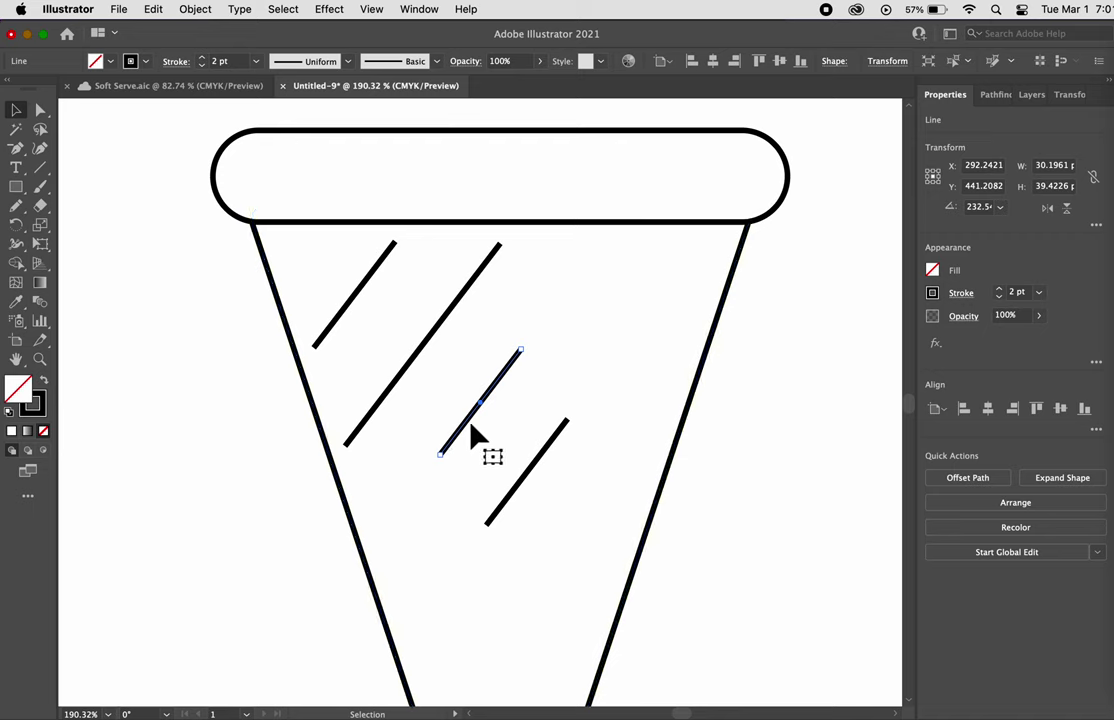
drag(473, 432, 567, 569)
click(507, 377)
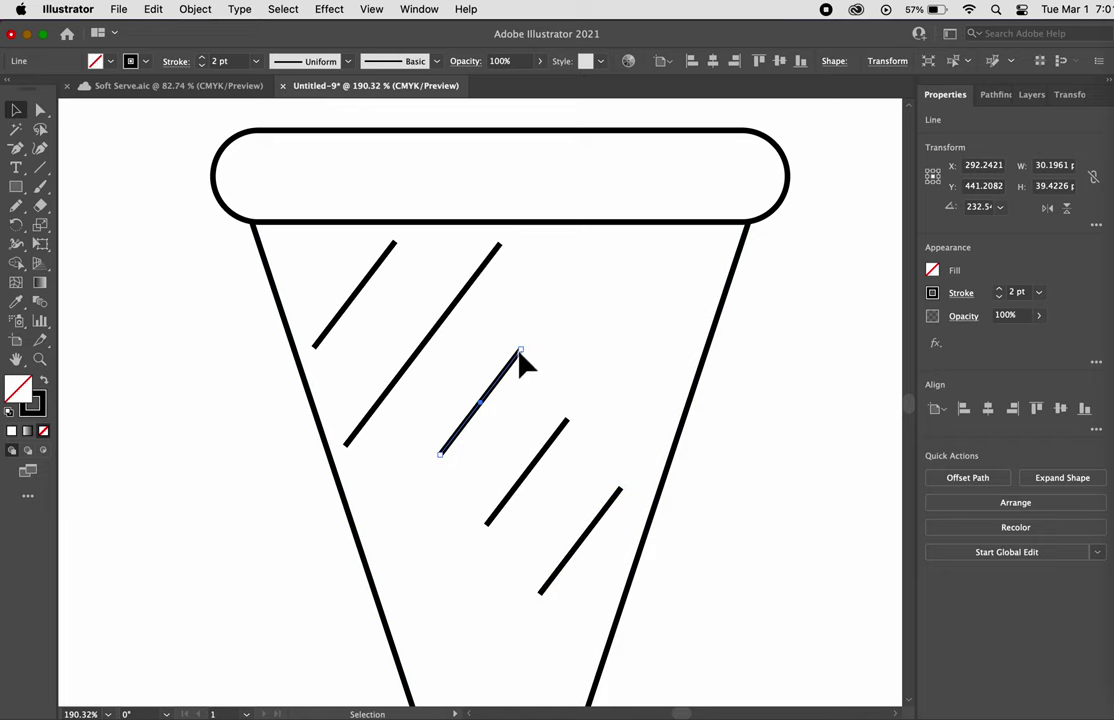
drag(522, 352, 598, 254)
drag(440, 455, 384, 529)
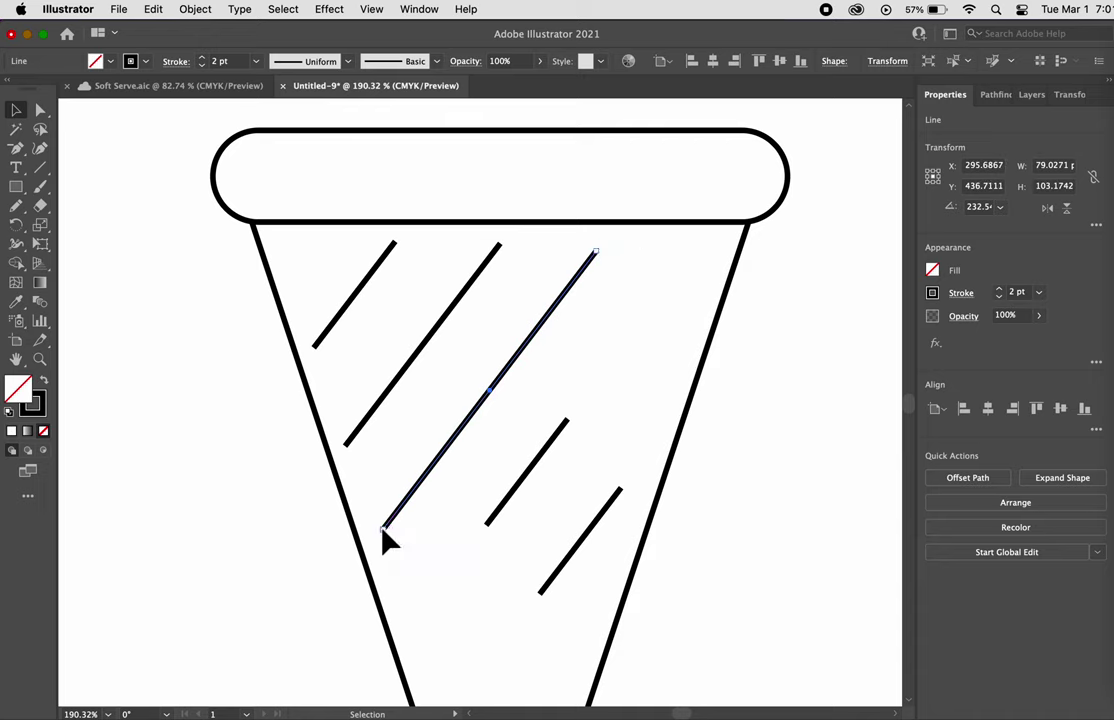
Extend the ends of the next two short diagonals to reach the cone's sides
click(552, 455)
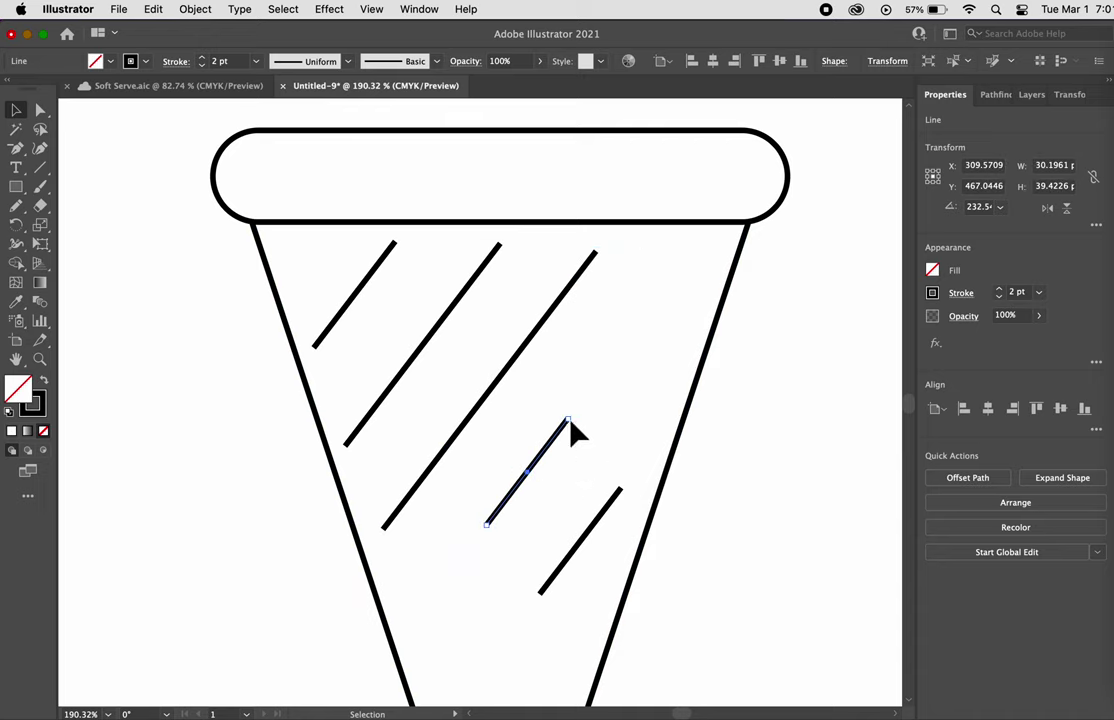
drag(570, 428, 690, 260)
drag(487, 526, 412, 622)
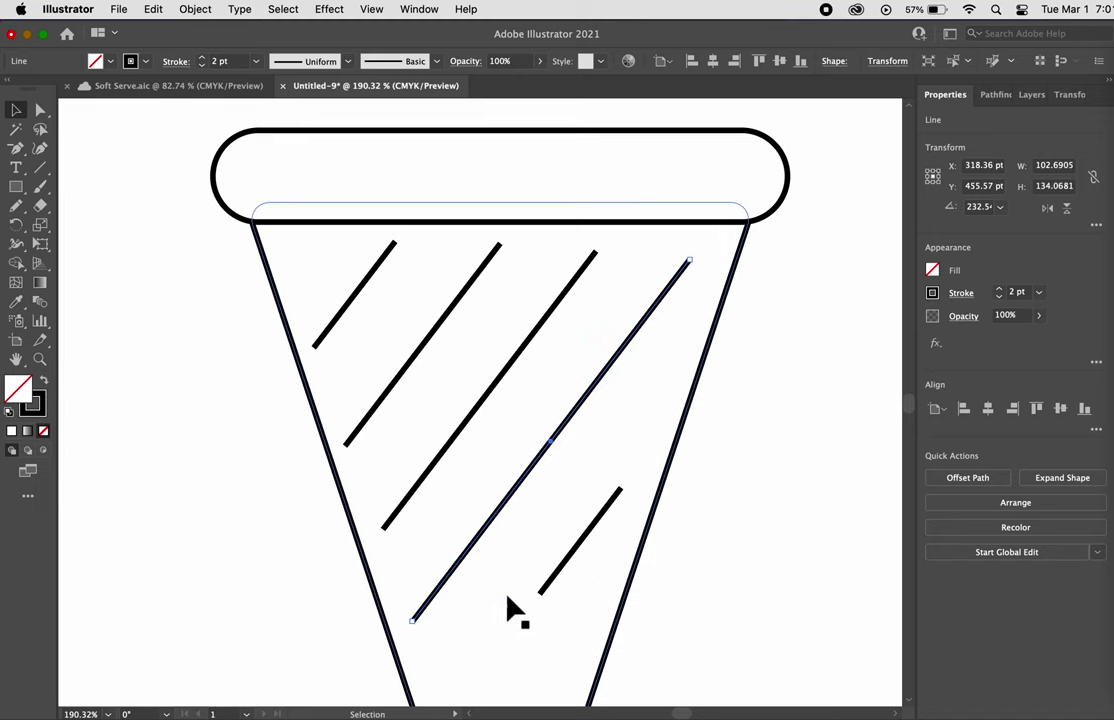
scroll(575, 588, down, 4)
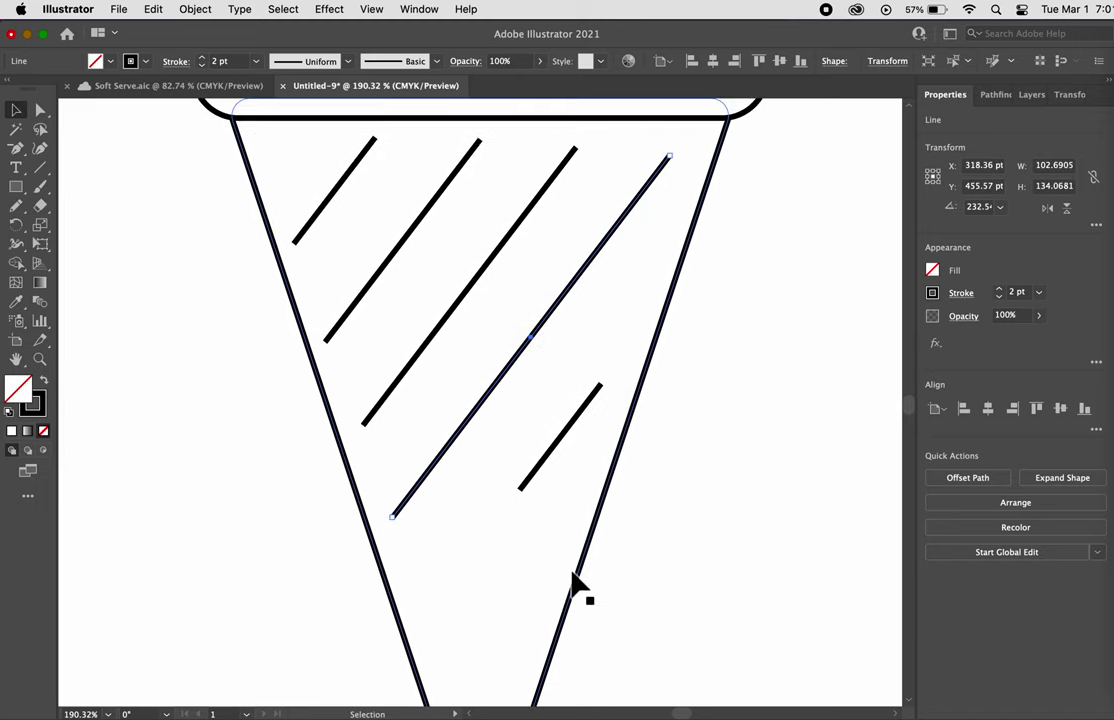
right_click(556, 525)
key(Escape)
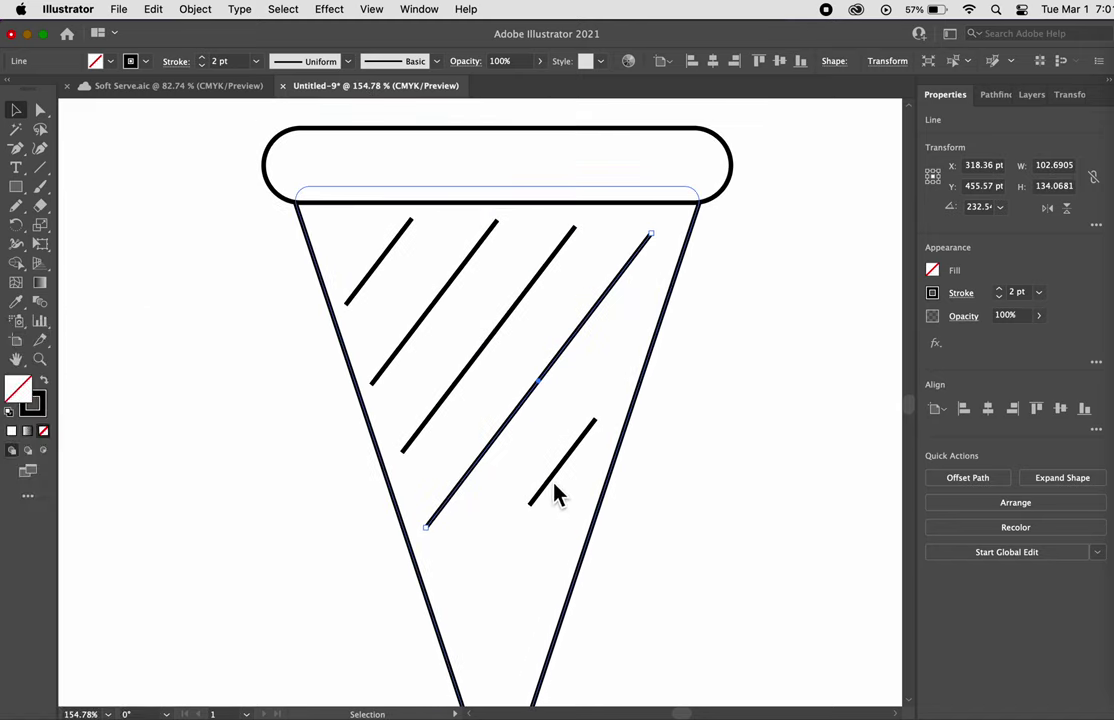
click(550, 490)
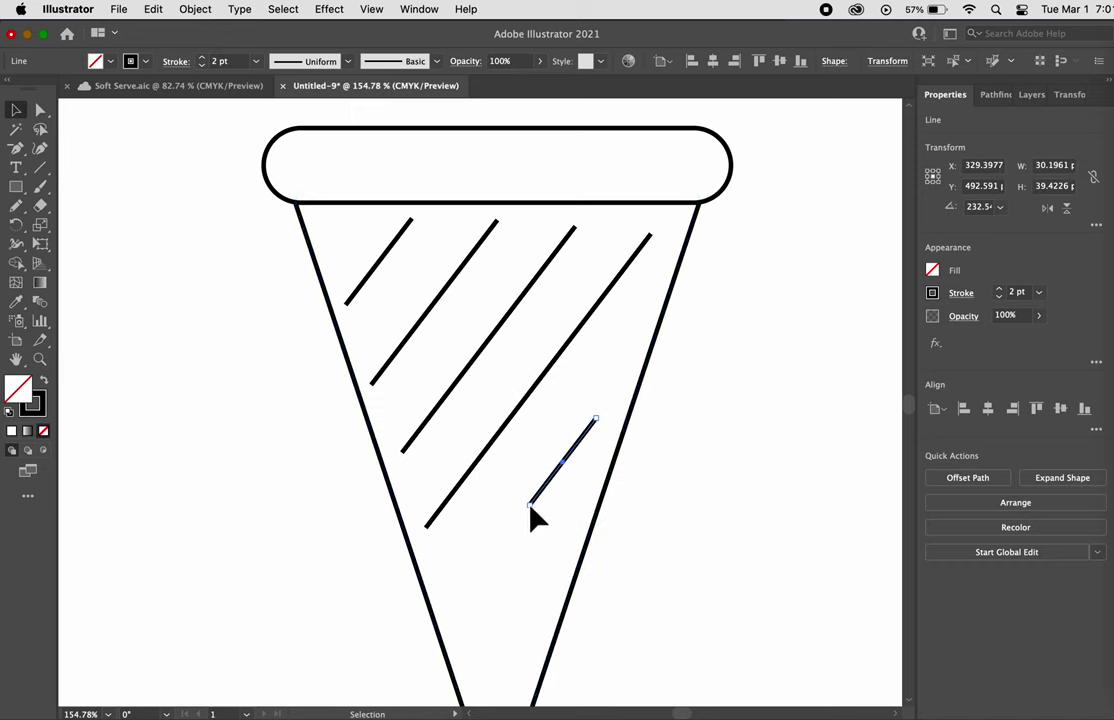
drag(530, 505, 448, 608)
drag(597, 423, 627, 376)
Copy the short top-left diagonal and place it near the cone's tip as the sixth line
scroll(565, 548, down, 2)
scroll(563, 545, down, 3)
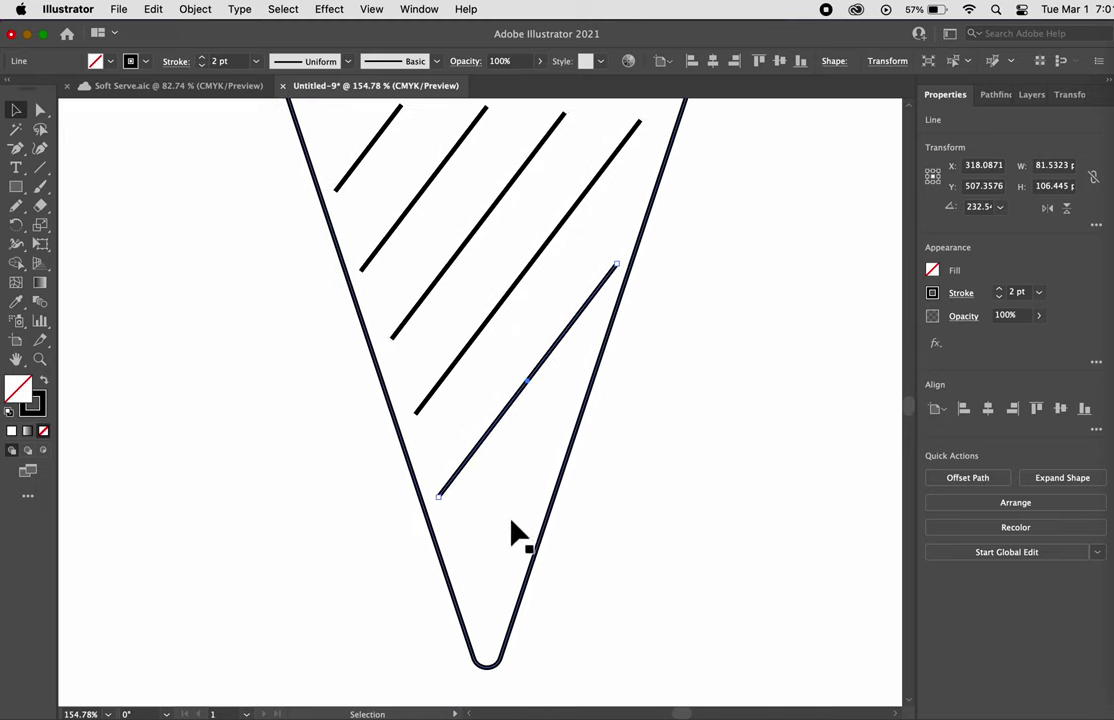
scroll(502, 535, up, 1)
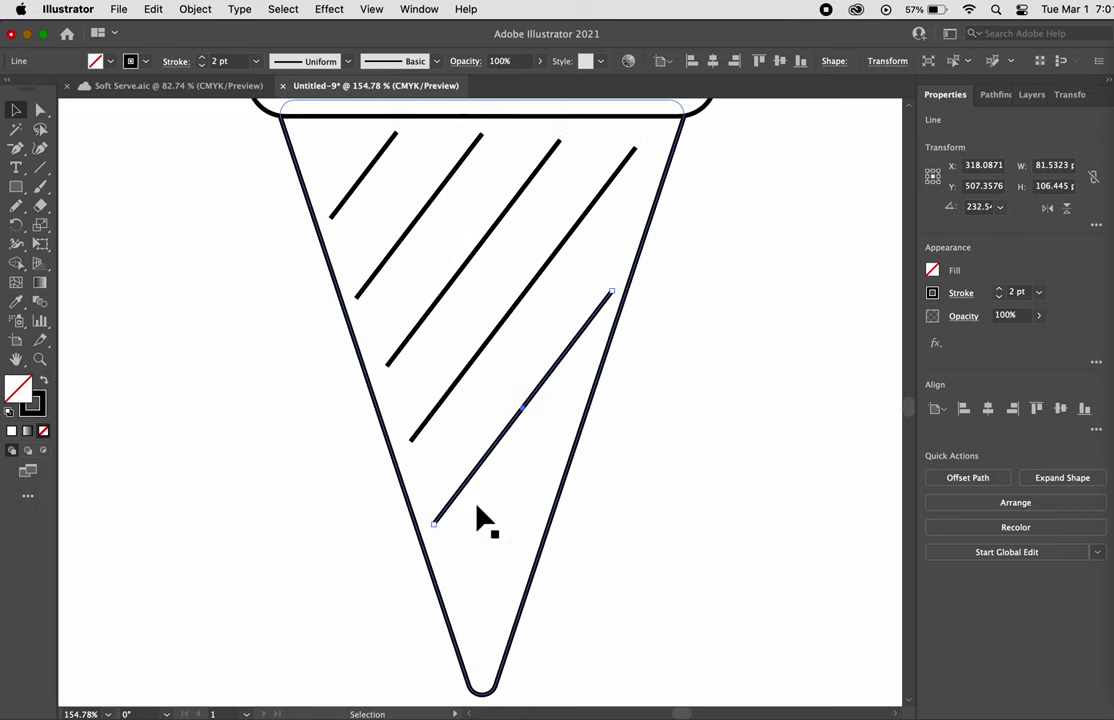
click(350, 195)
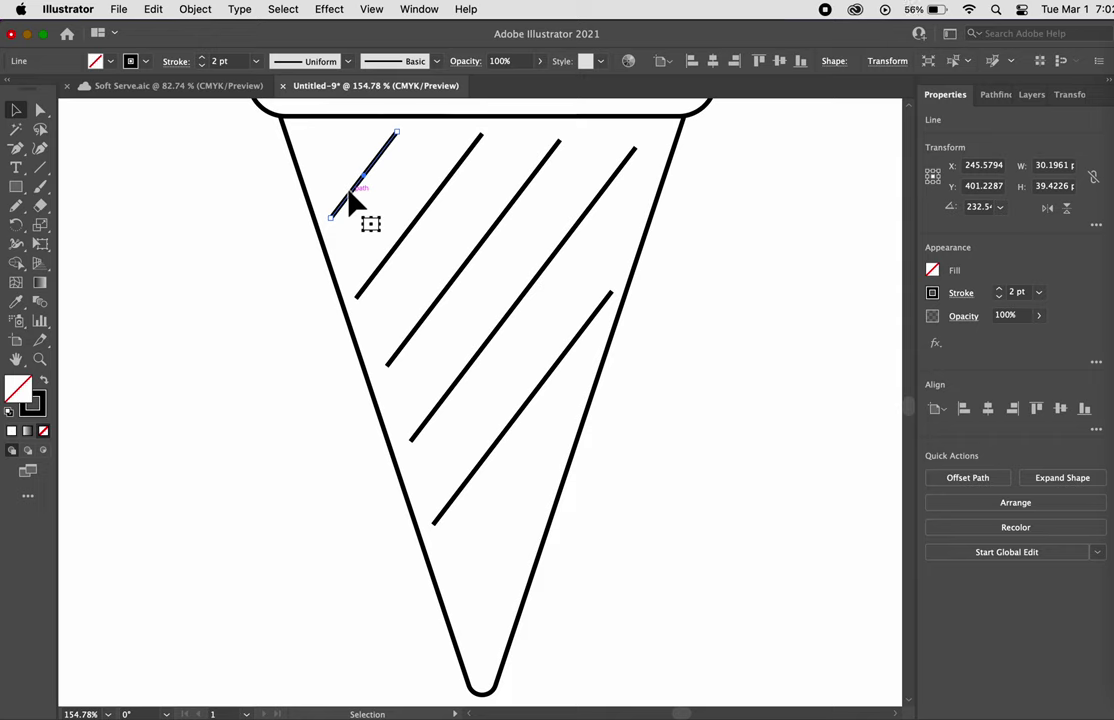
key(a)
key(super+c)
key(super+v)
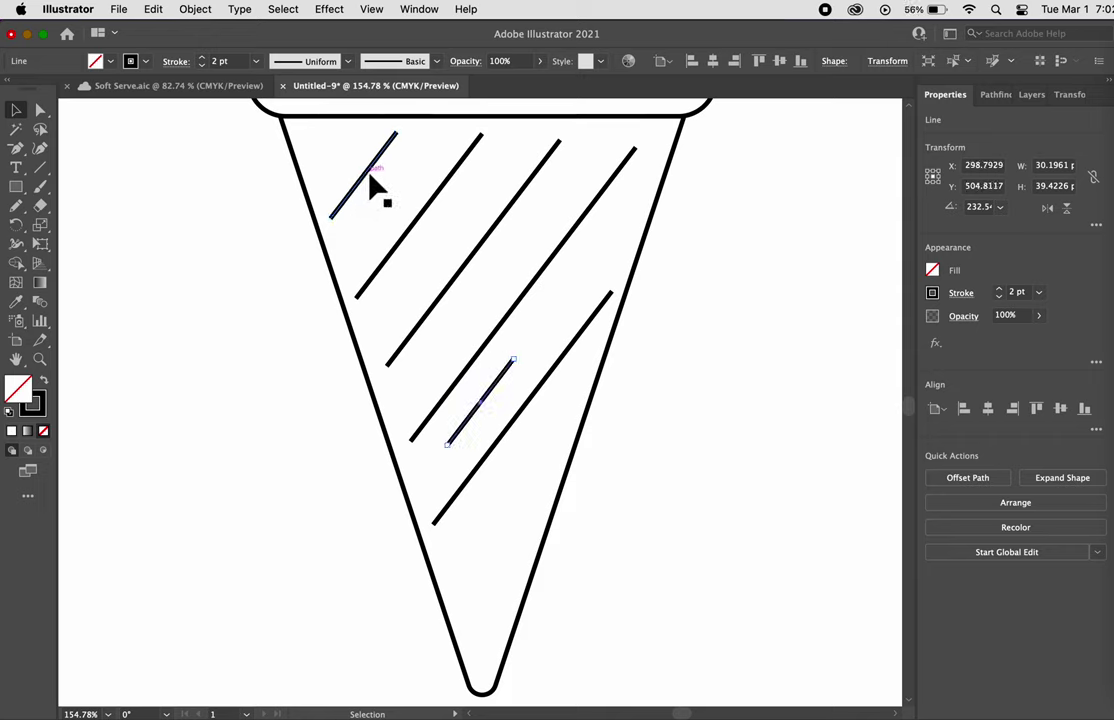
drag(370, 182, 505, 569)
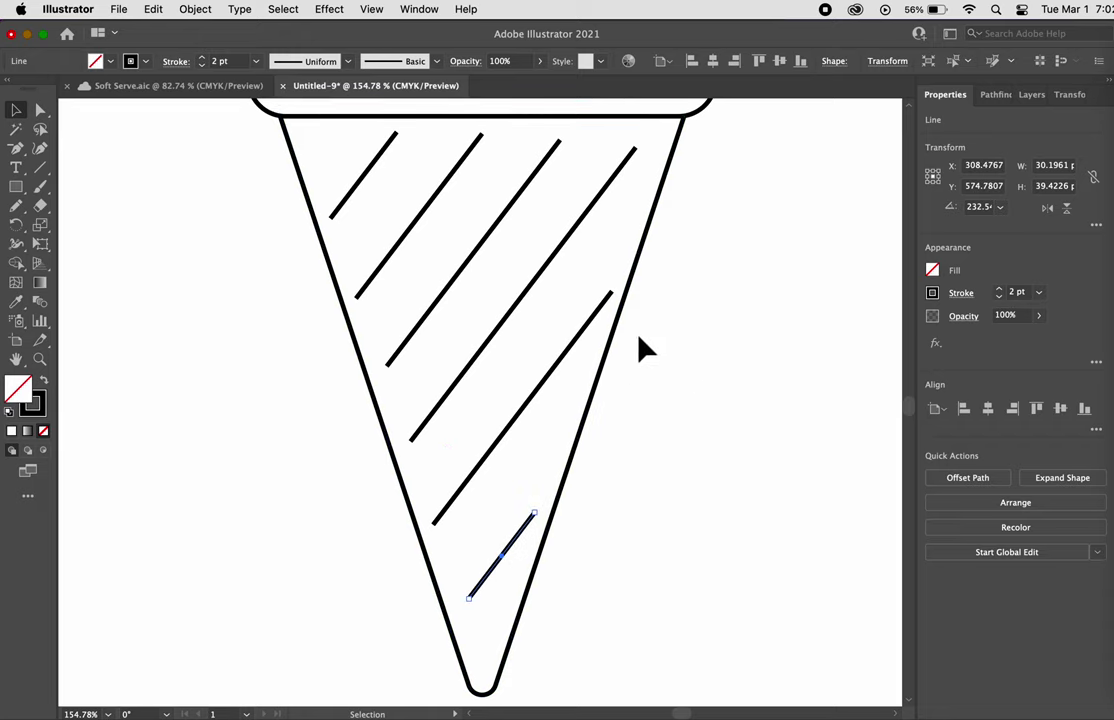
scroll(648, 335, down, 1)
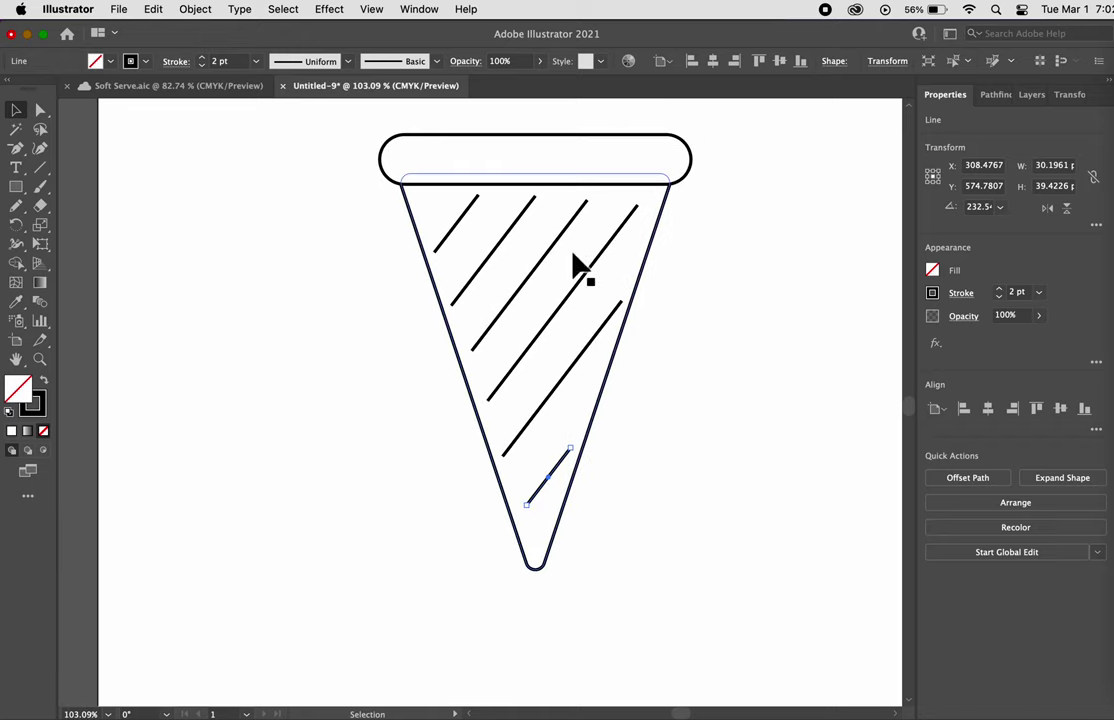
Shift-select all six diagonal hatch lines and group them via Object > Group
click(450, 233)
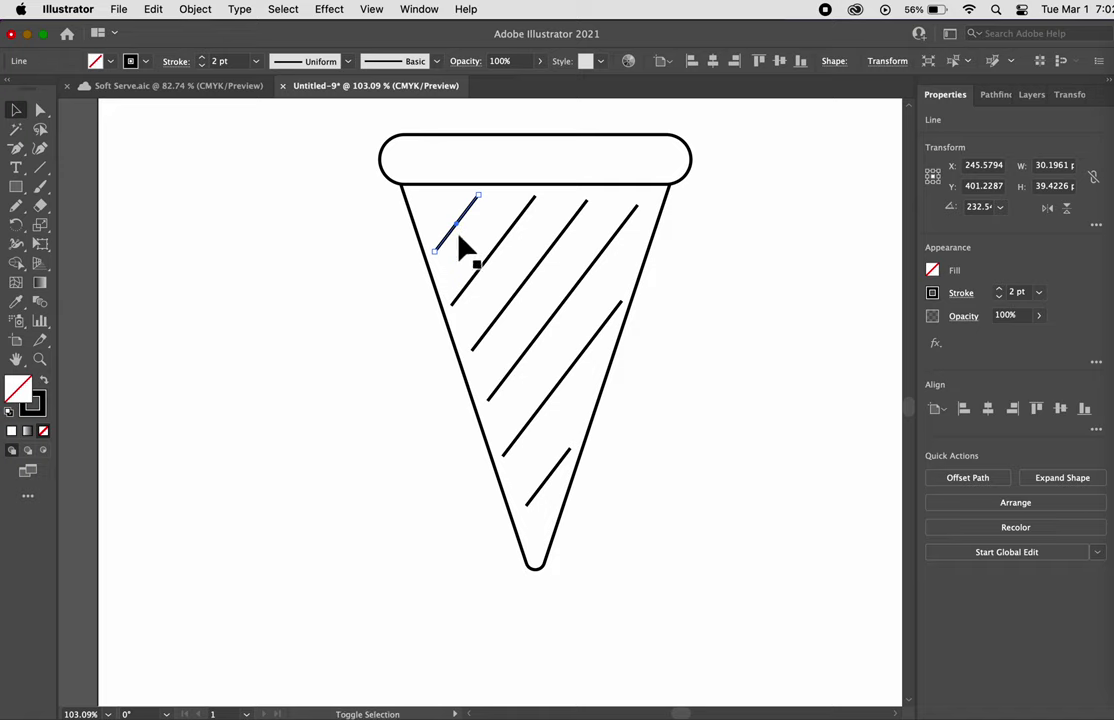
shift+click(486, 262)
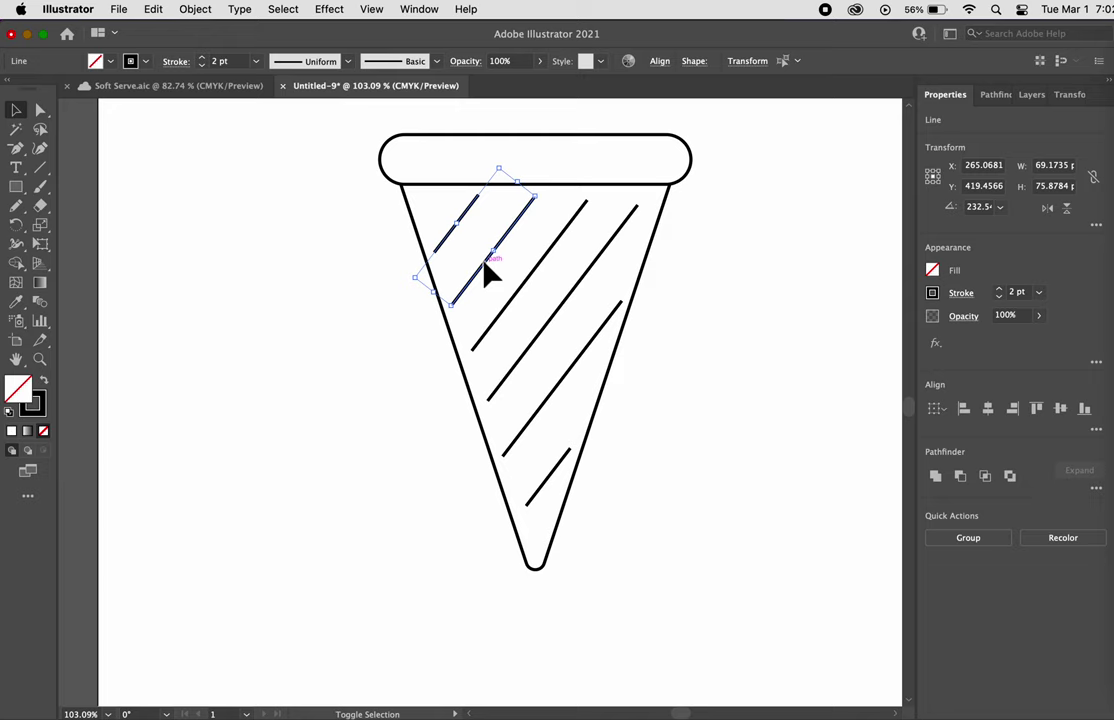
shift+click(521, 286)
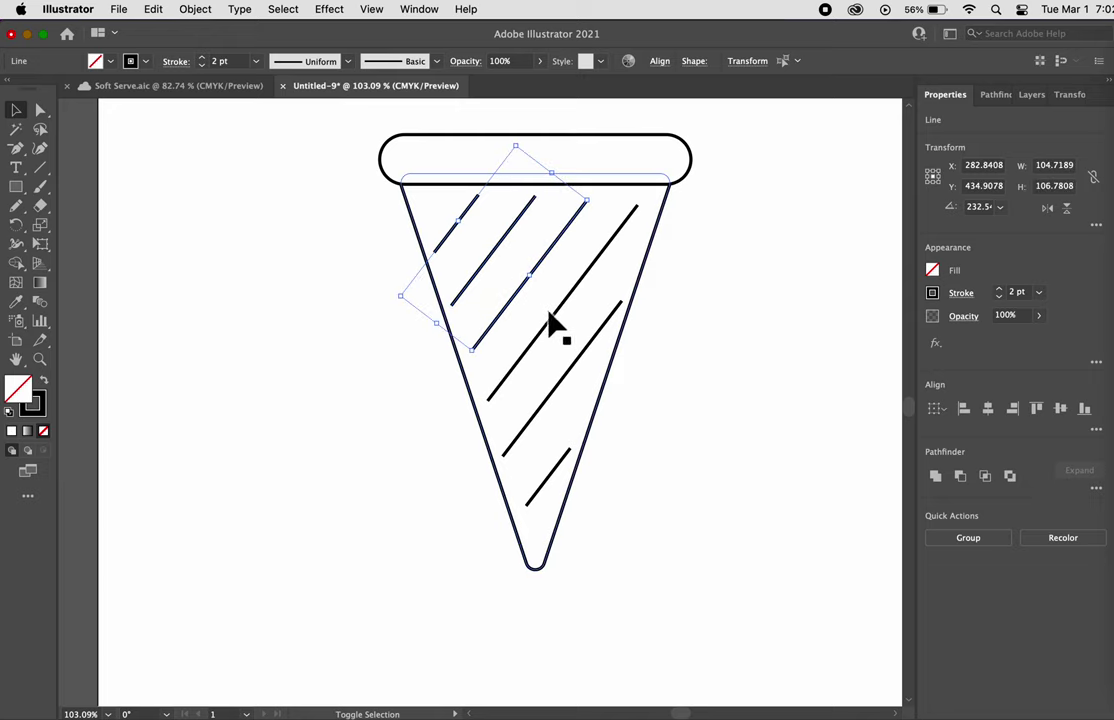
shift+click(553, 320)
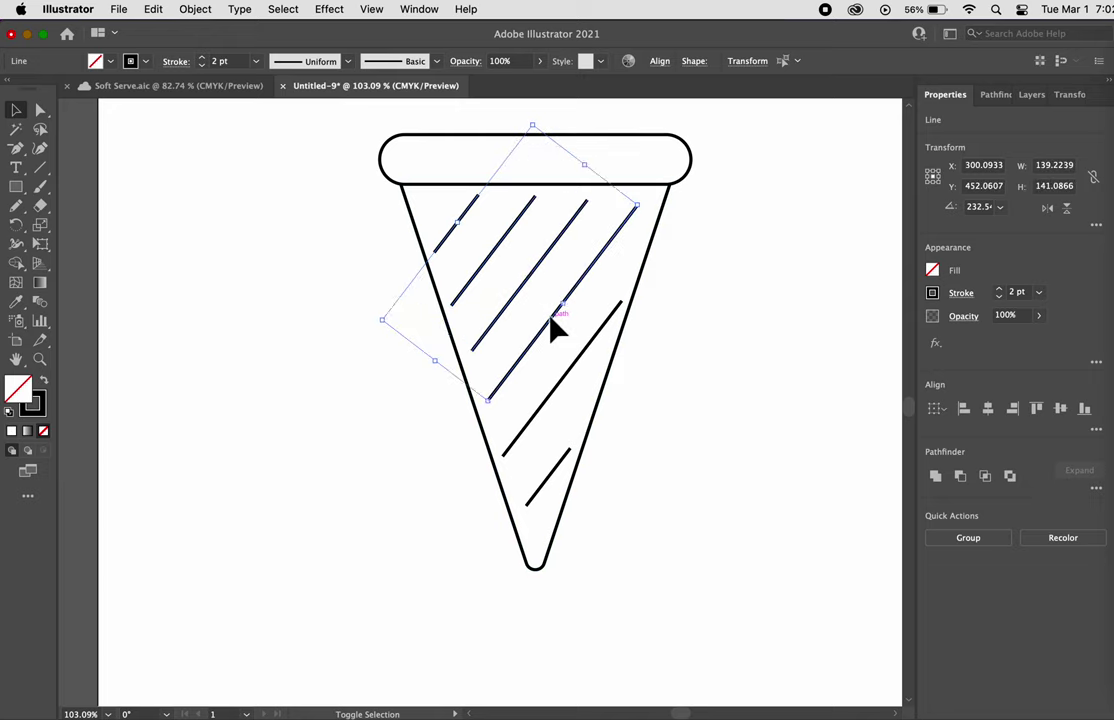
shift+click(572, 372)
shift+click(558, 474)
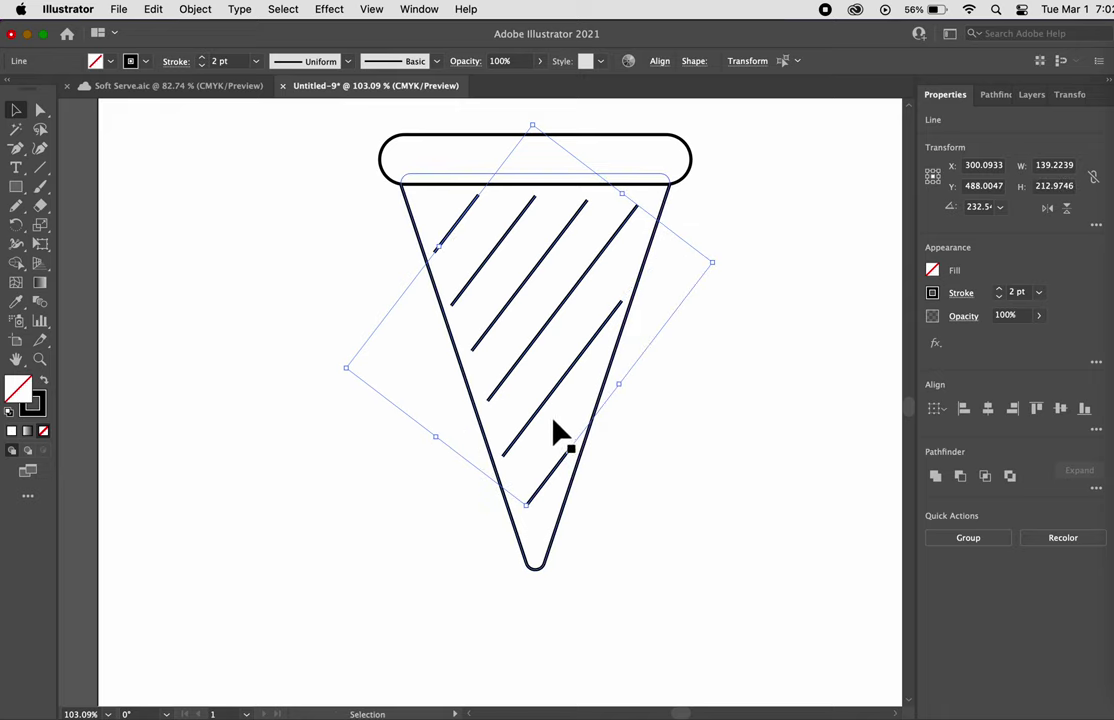
click(201, 11)
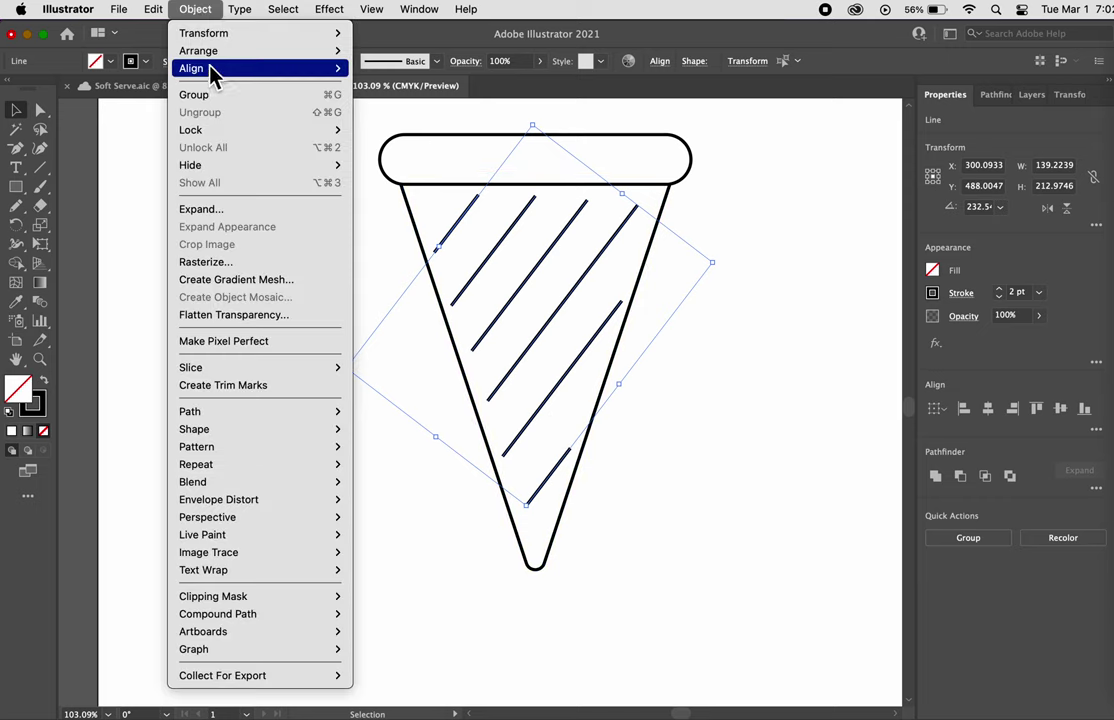
click(205, 94)
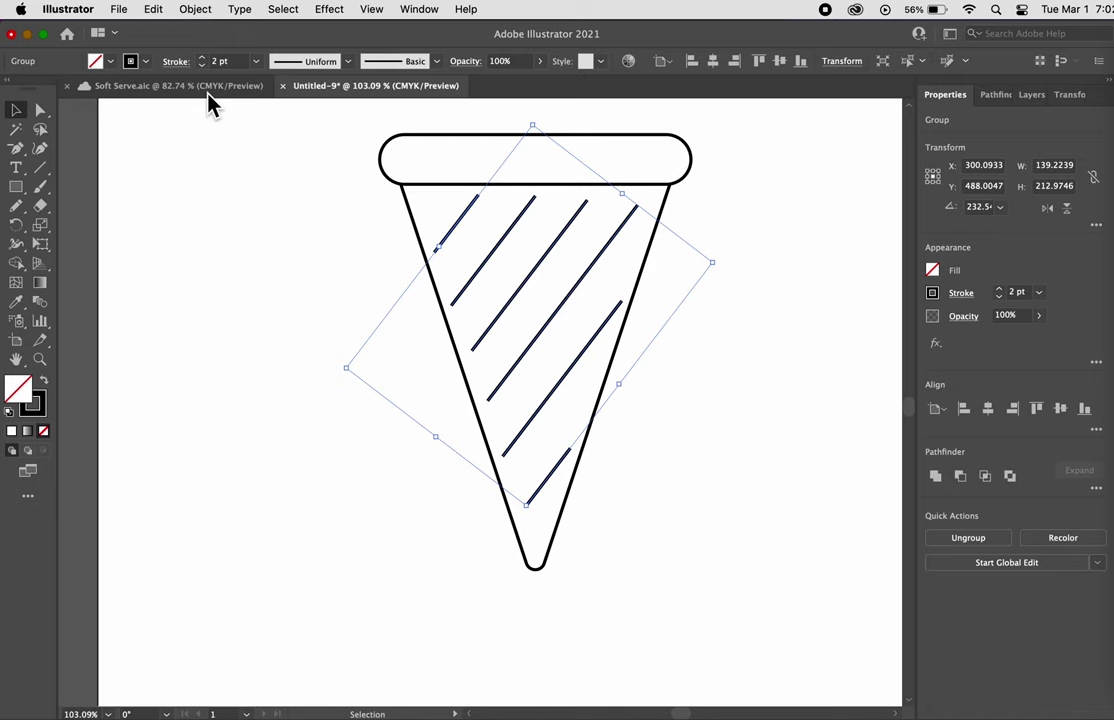
Duplicate the hatch group, mirror it, and position it crossing the originals as a lattice
key(super+d)
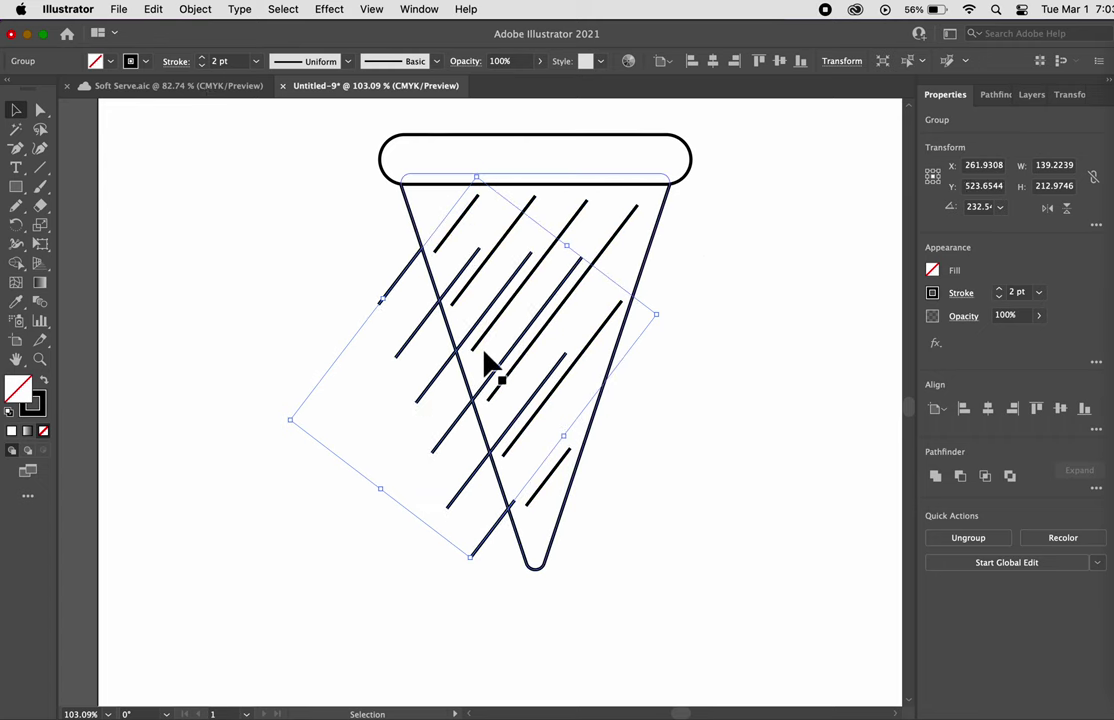
click(1050, 210)
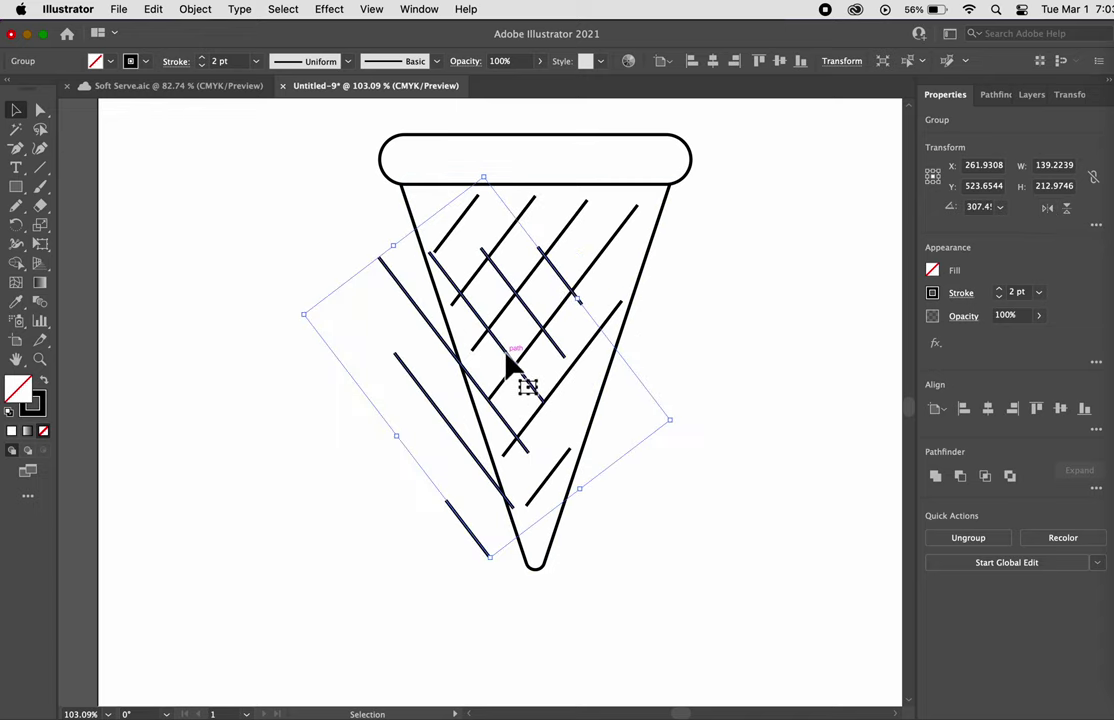
drag(503, 348, 557, 295)
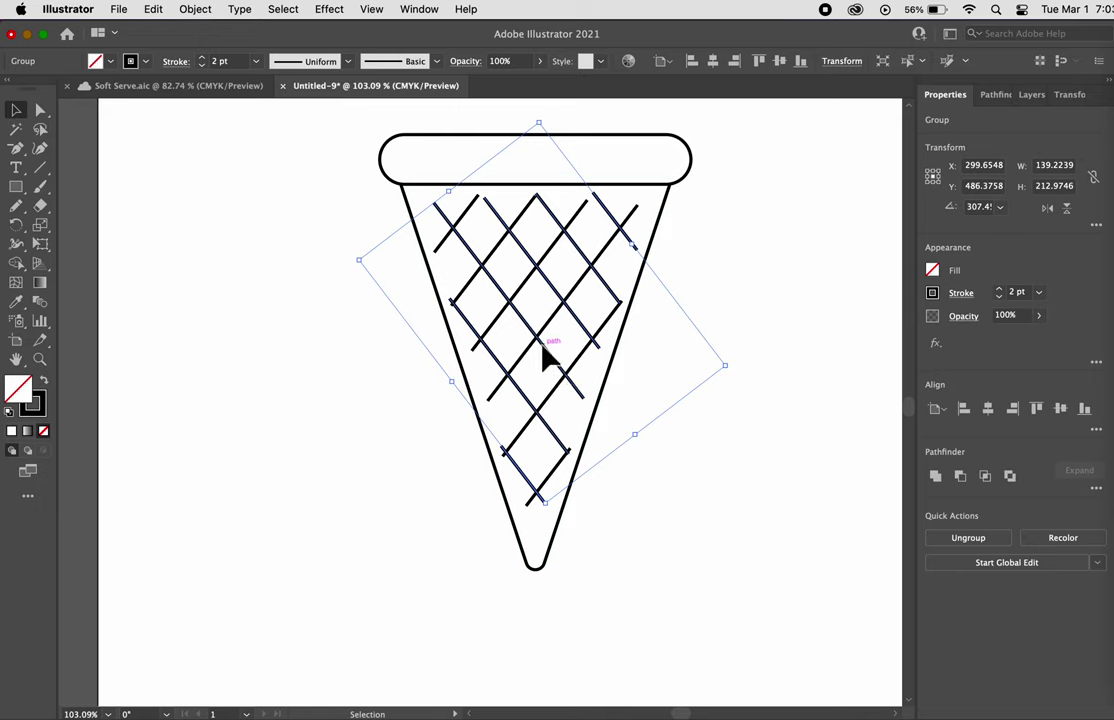
drag(543, 362, 542, 351)
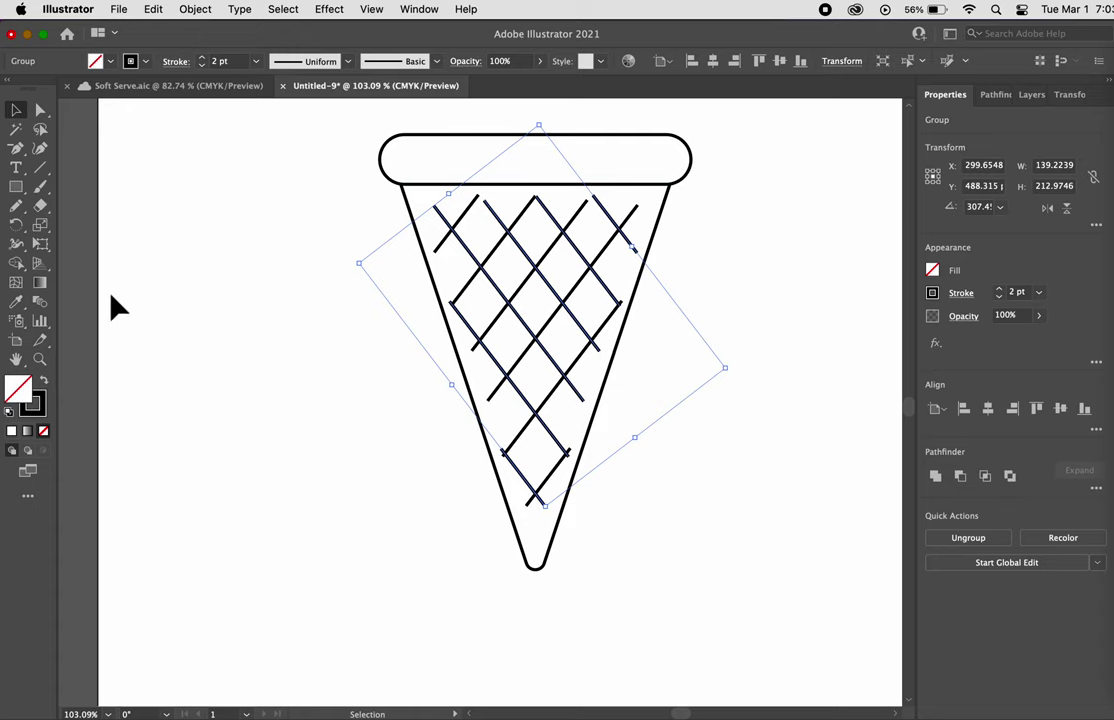
Marquee-select the rim, cone and lattice and group them into one object
click(82, 306)
scroll(418, 249, up, 5)
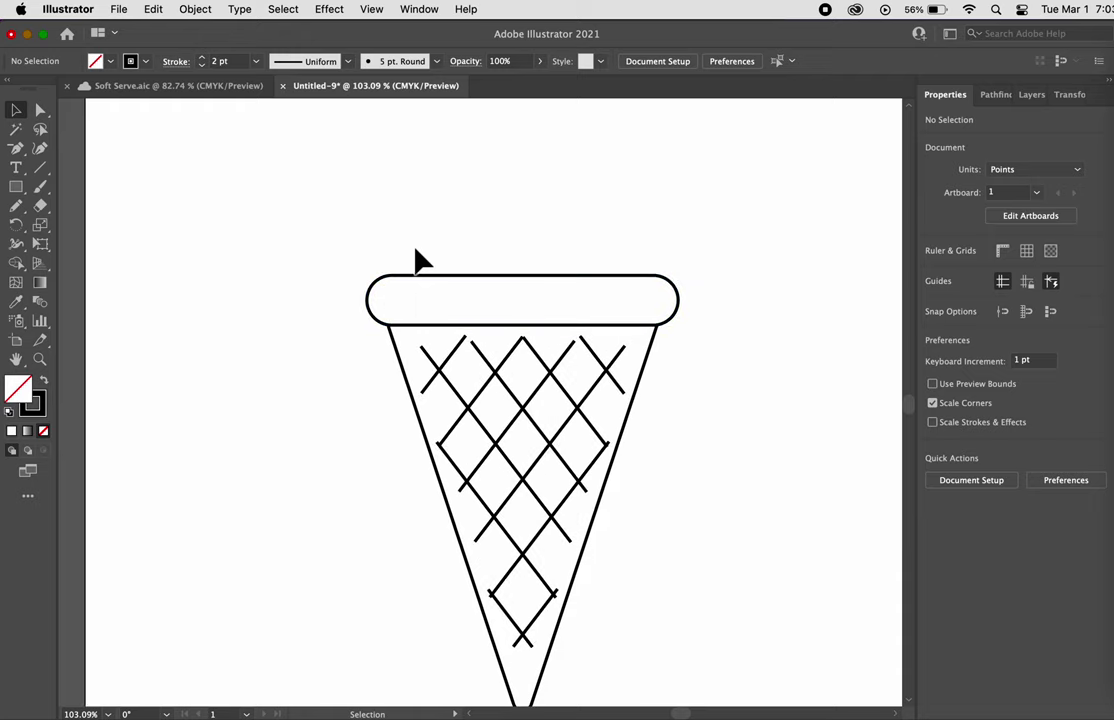
scroll(416, 252, down, 4)
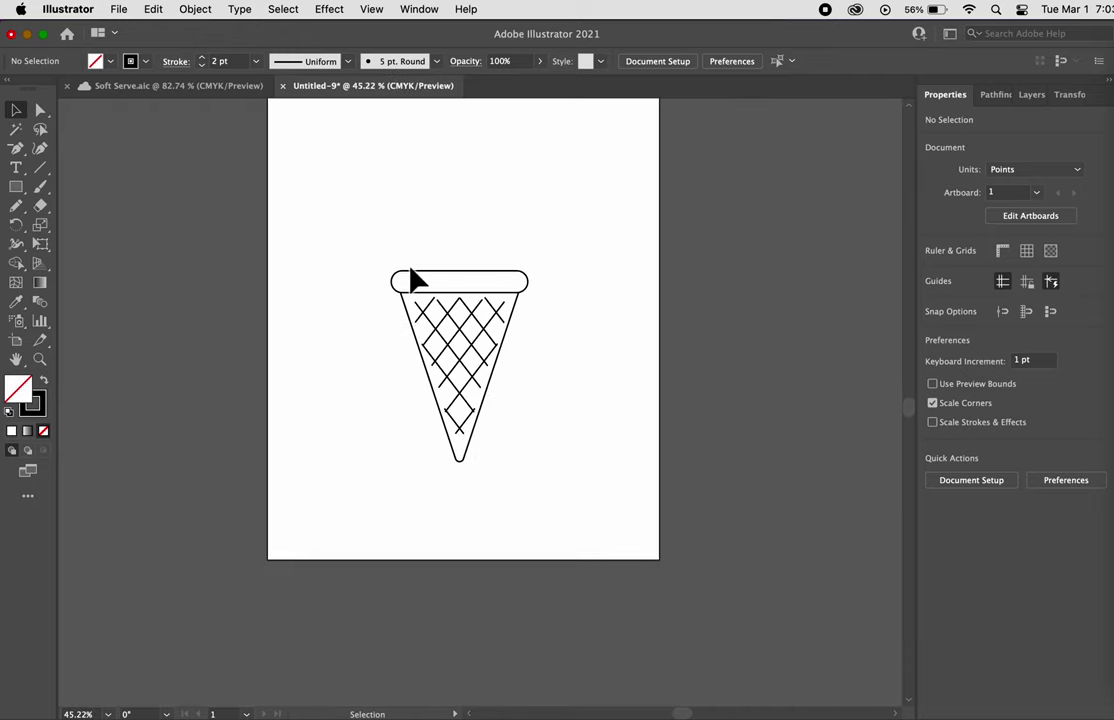
scroll(411, 270, up, 3)
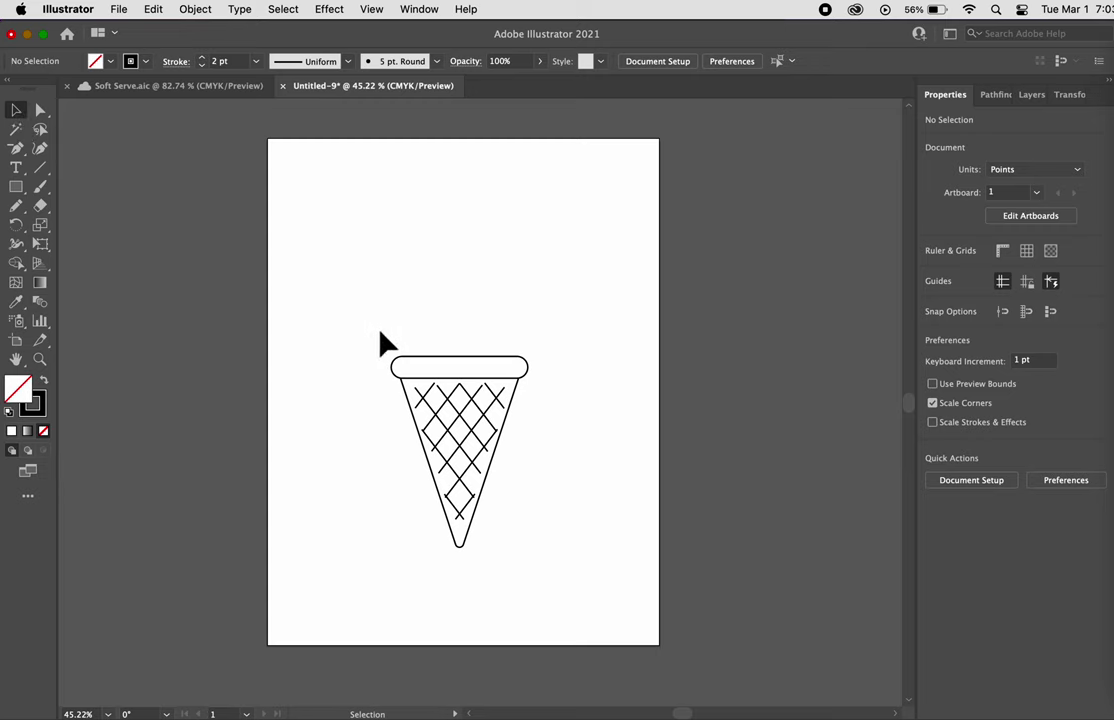
drag(378, 330, 582, 587)
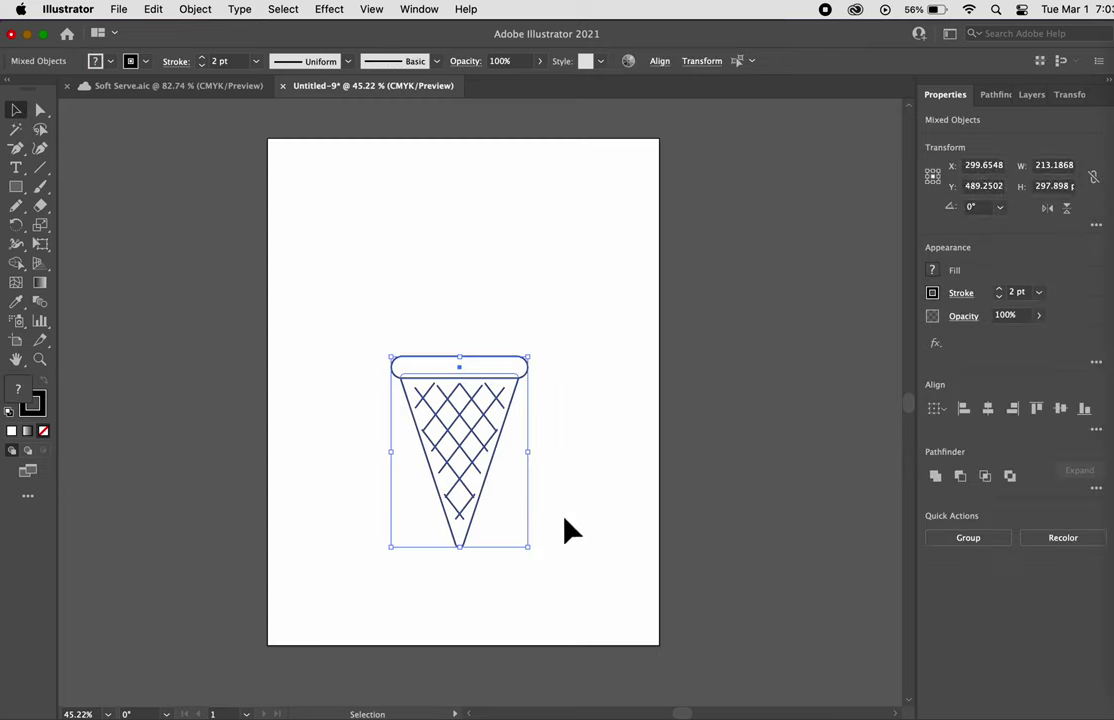
click(200, 10)
click(205, 95)
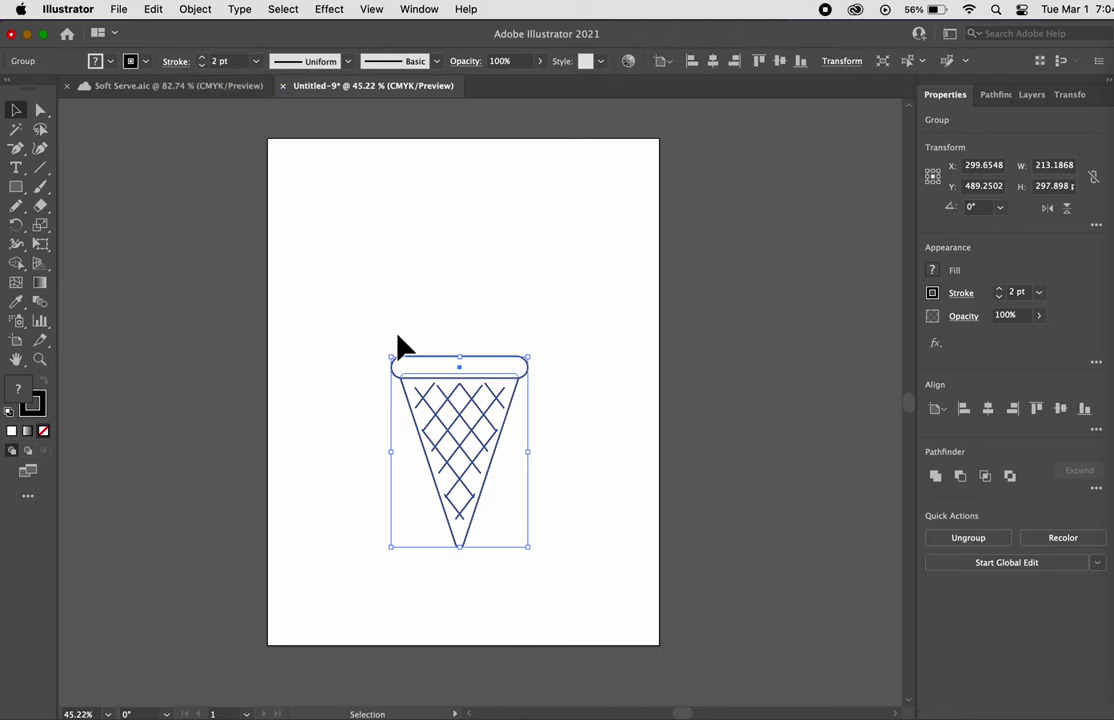
Move the cone group up, scale it down slightly, and undo the accidental rotation
mouse_move(490, 390)
mouse_down()
mouse_move(468, 282)
mouse_move(495, 382)
mouse_move(500, 348)
mouse_move(420, 325)
mouse_move(497, 372)
mouse_up()
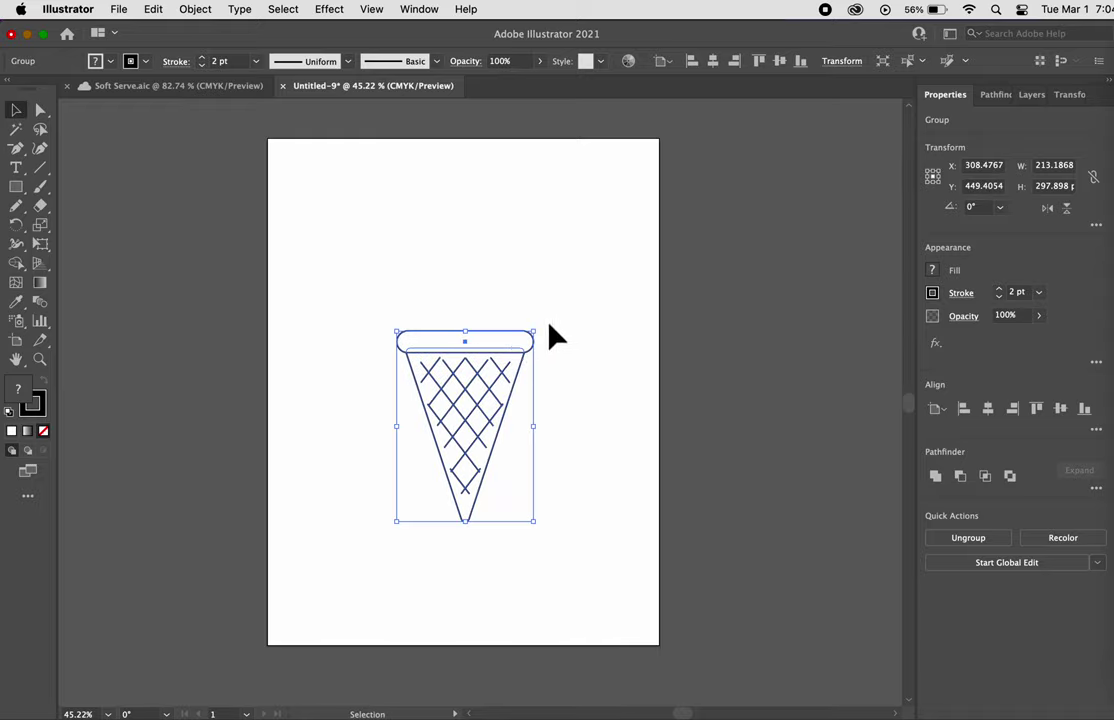
drag(543, 339, 503, 324)
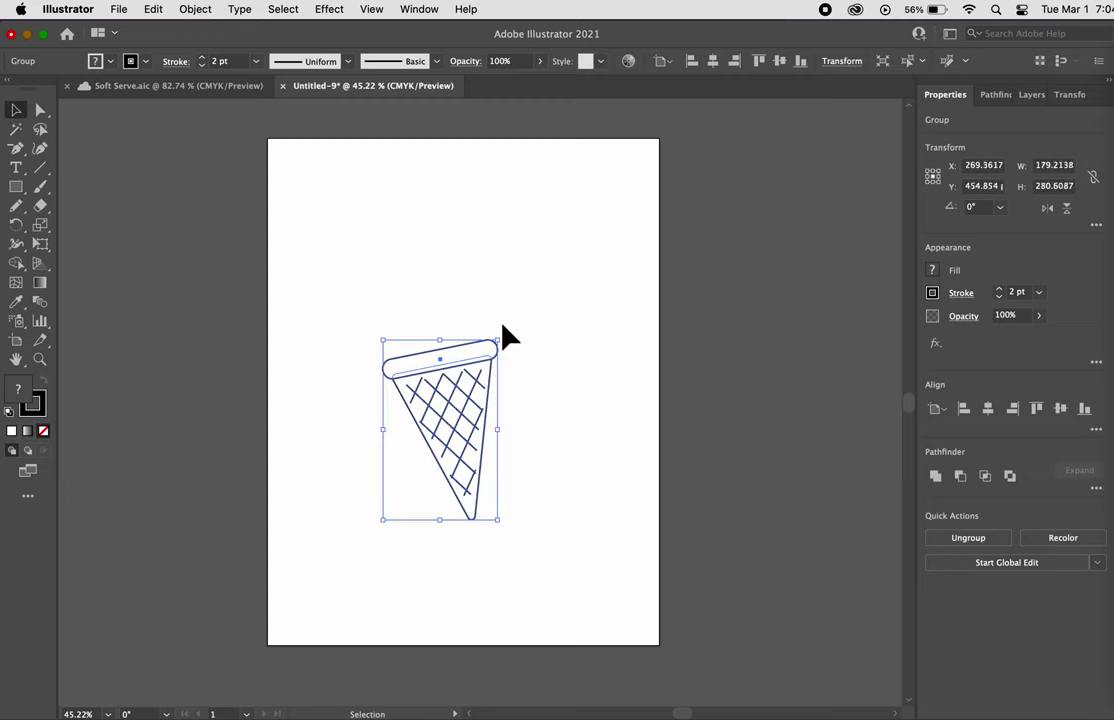
key(super+z)
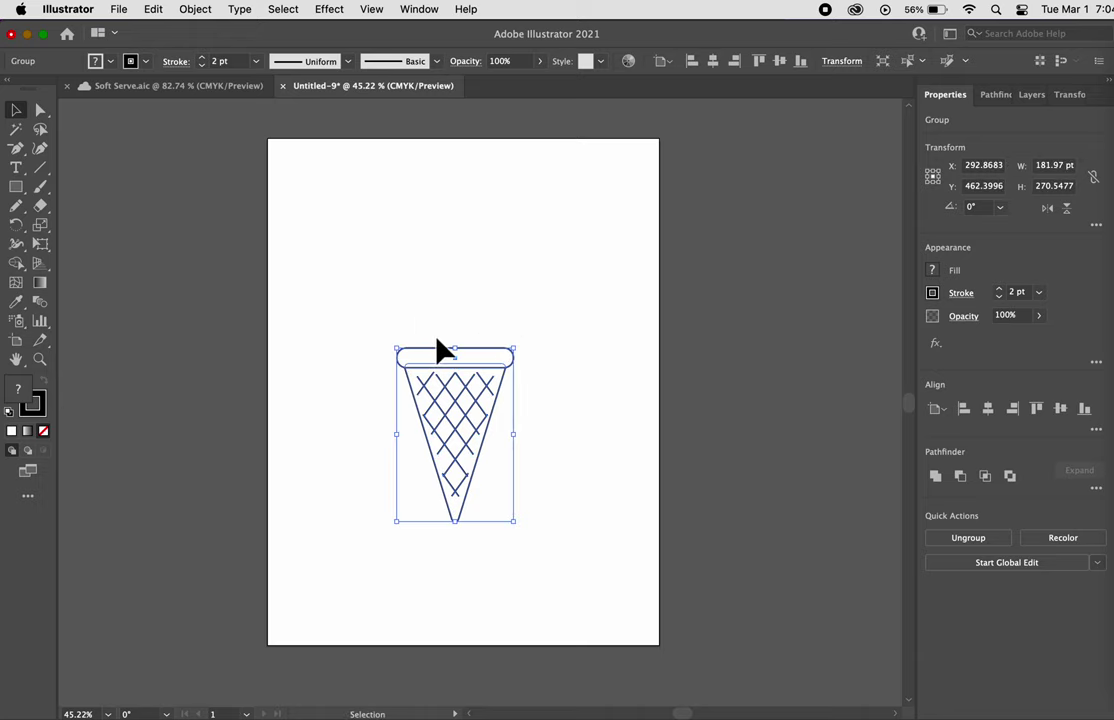
scroll(490, 338, up, 3)
Draw the first soft-serve swirl freehand above the rim with the Pencil, about 177 × 62 pt
click(489, 337)
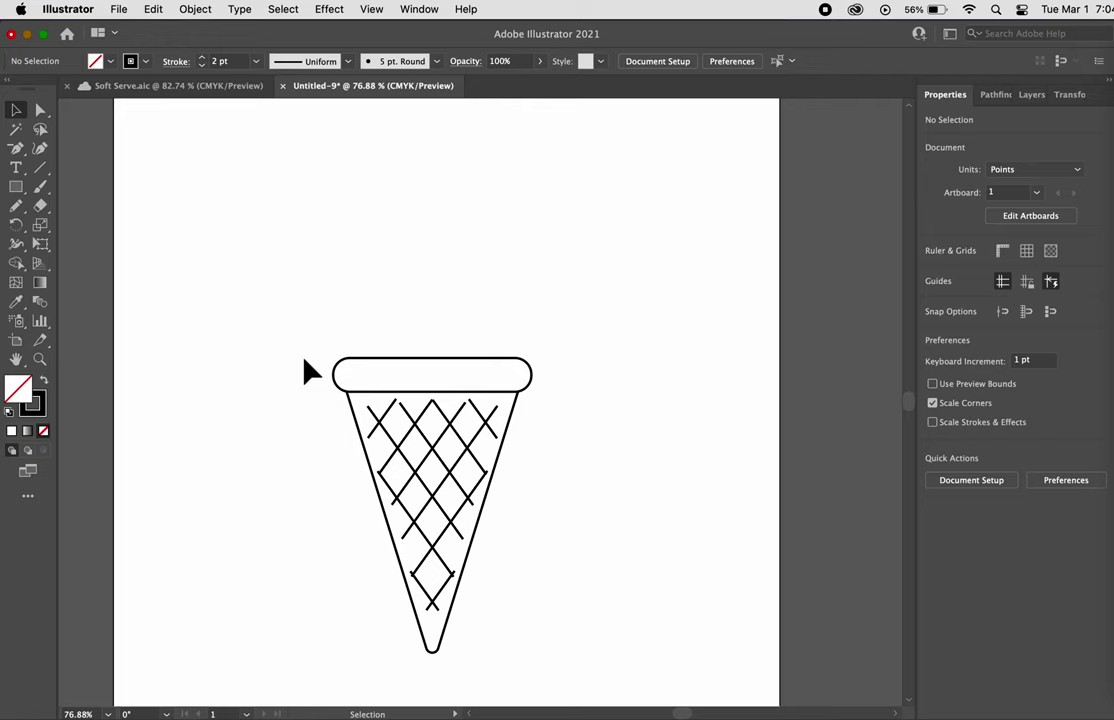
key(n)
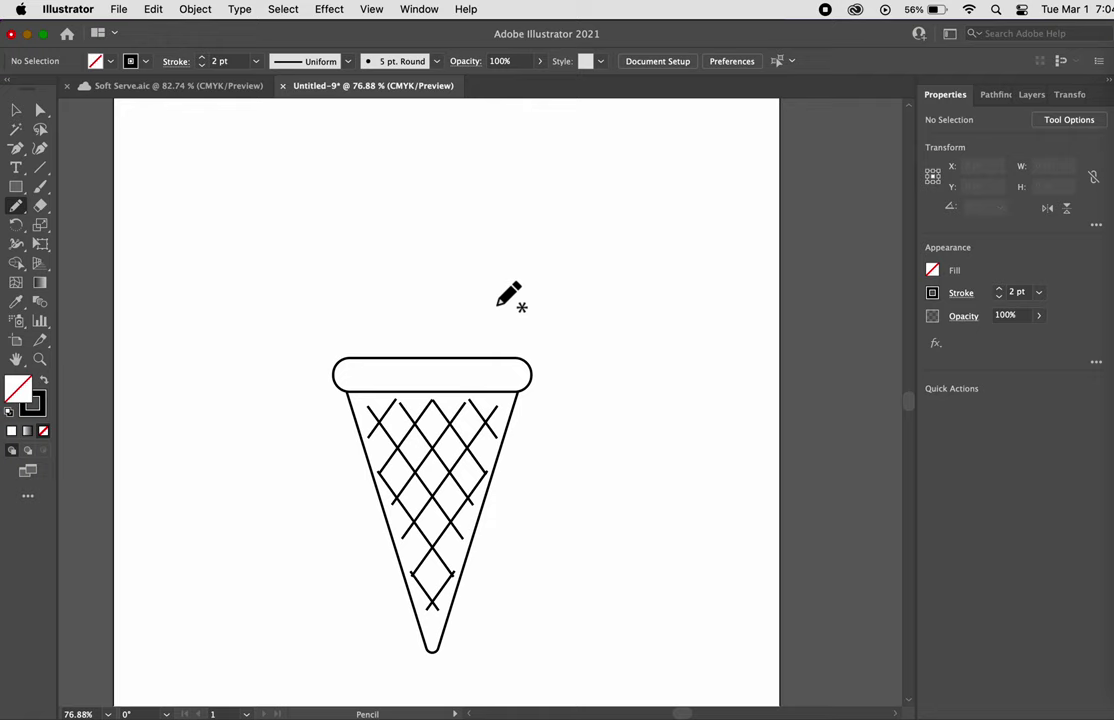
mouse_move(508, 295)
mouse_down()
mouse_move(510, 306)
mouse_move(485, 320)
mouse_move(369, 333)
mouse_move(352, 363)
mouse_move(538, 362)
mouse_move(534, 313)
mouse_move(503, 301)
mouse_up()
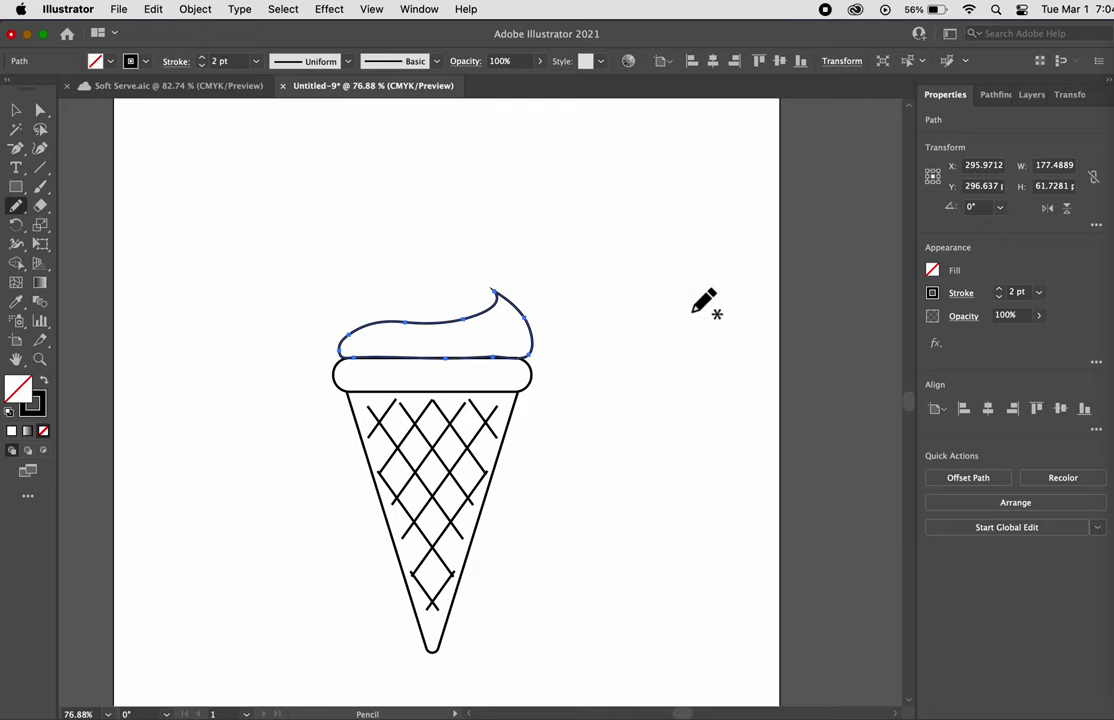
Fill the first swirl with white
click(935, 278)
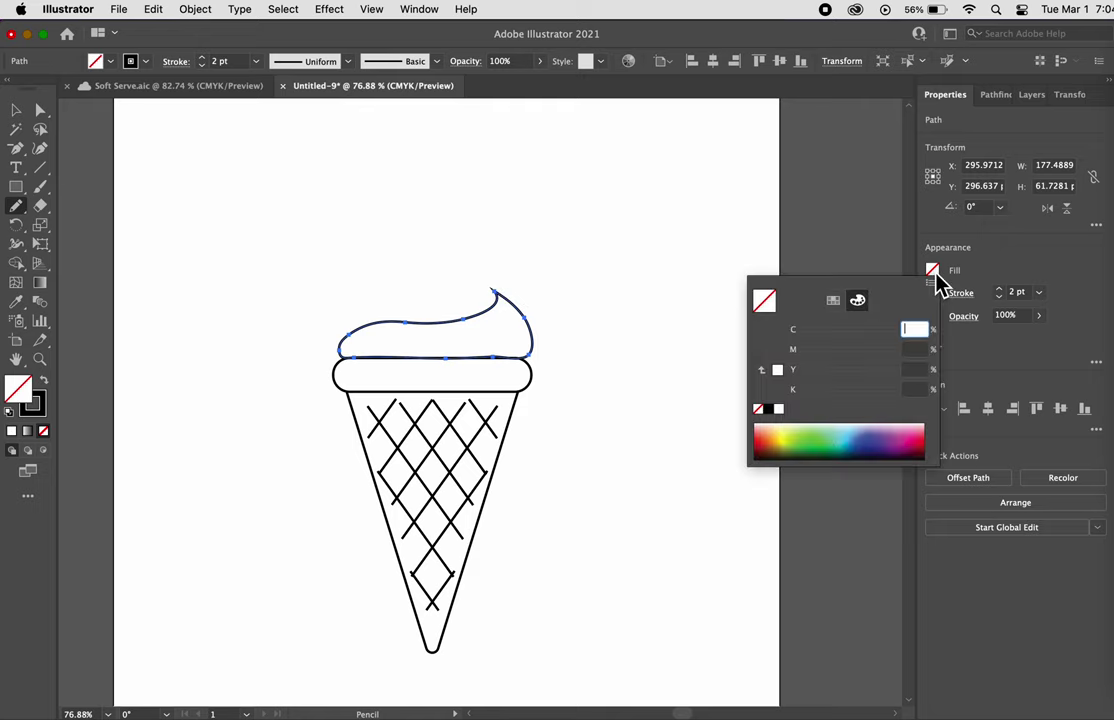
click(778, 370)
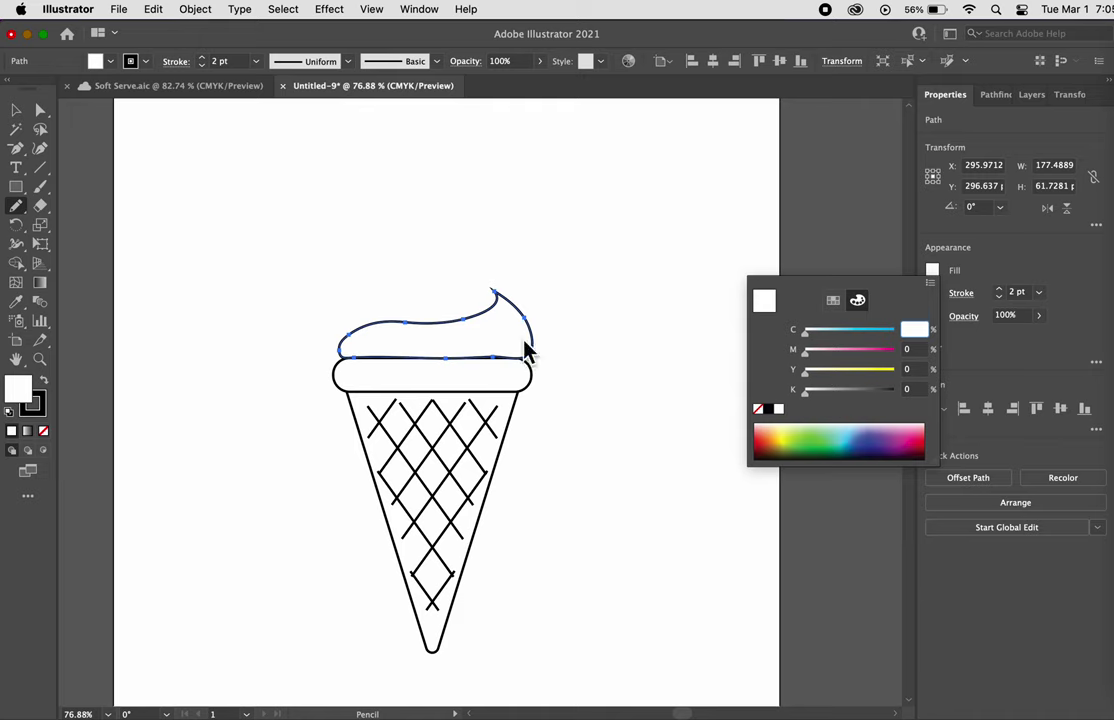
key(Escape)
Redraw the swirl's end with the Pencil so it joins up to its peak
key(super)
super+click(579, 347)
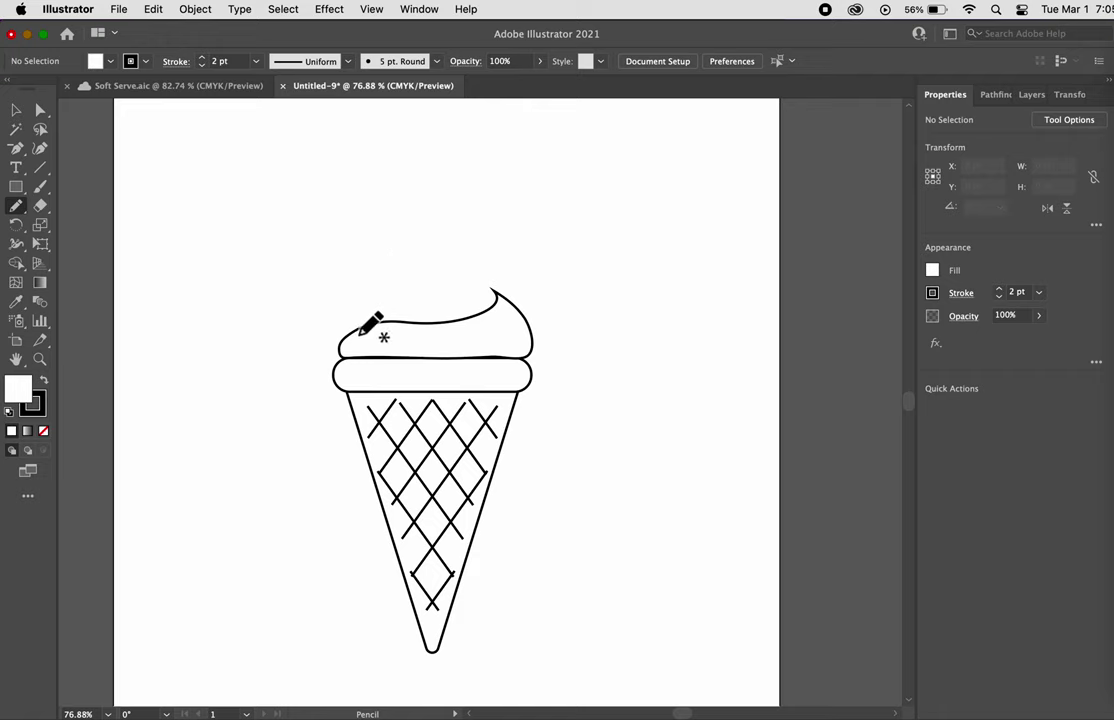
drag(447, 327, 495, 302)
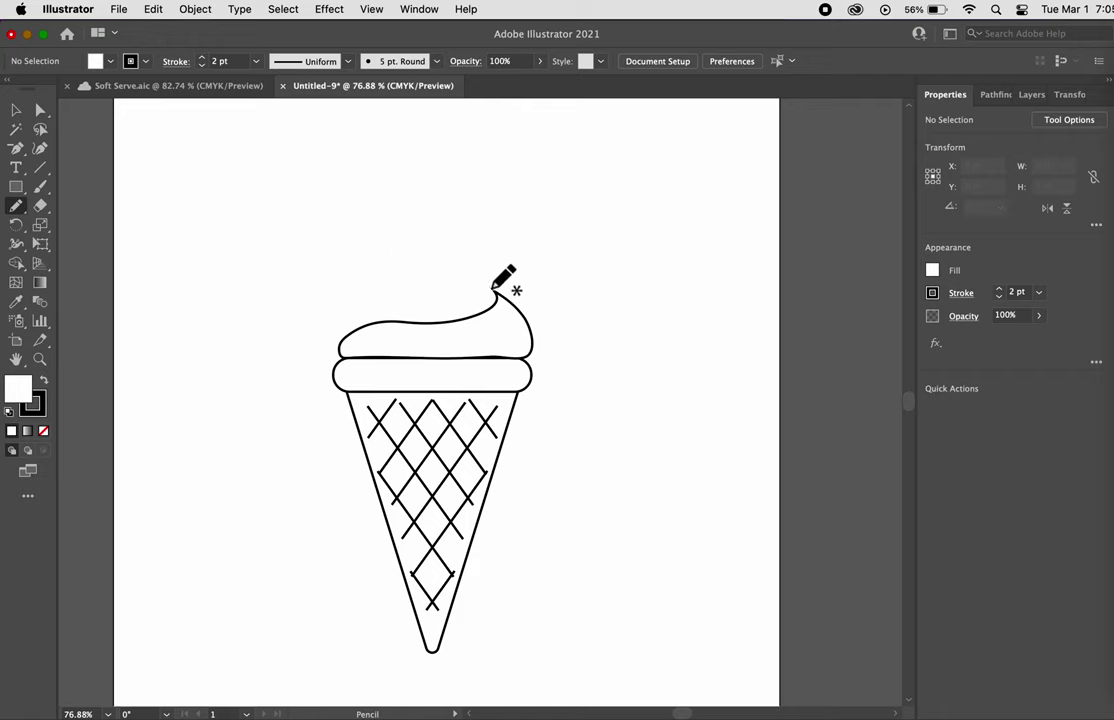
Redraw the first swirl's peak into a sharp tip and reshape its right side
scroll(493, 286, up, 5)
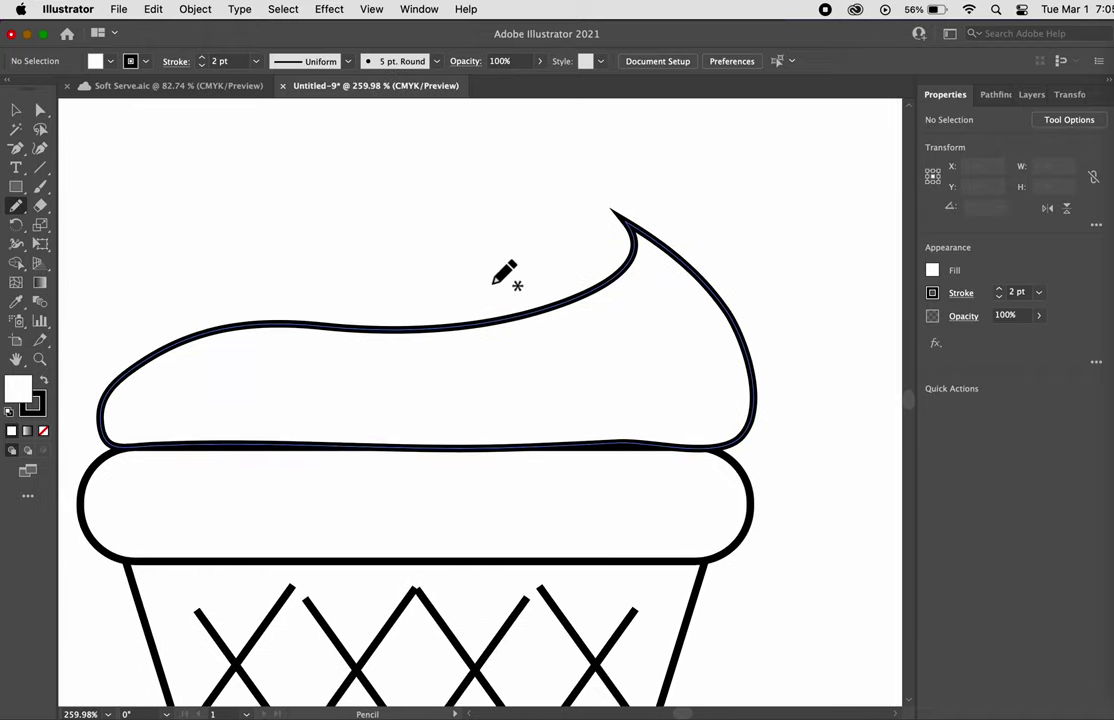
scroll(492, 283, left, 2)
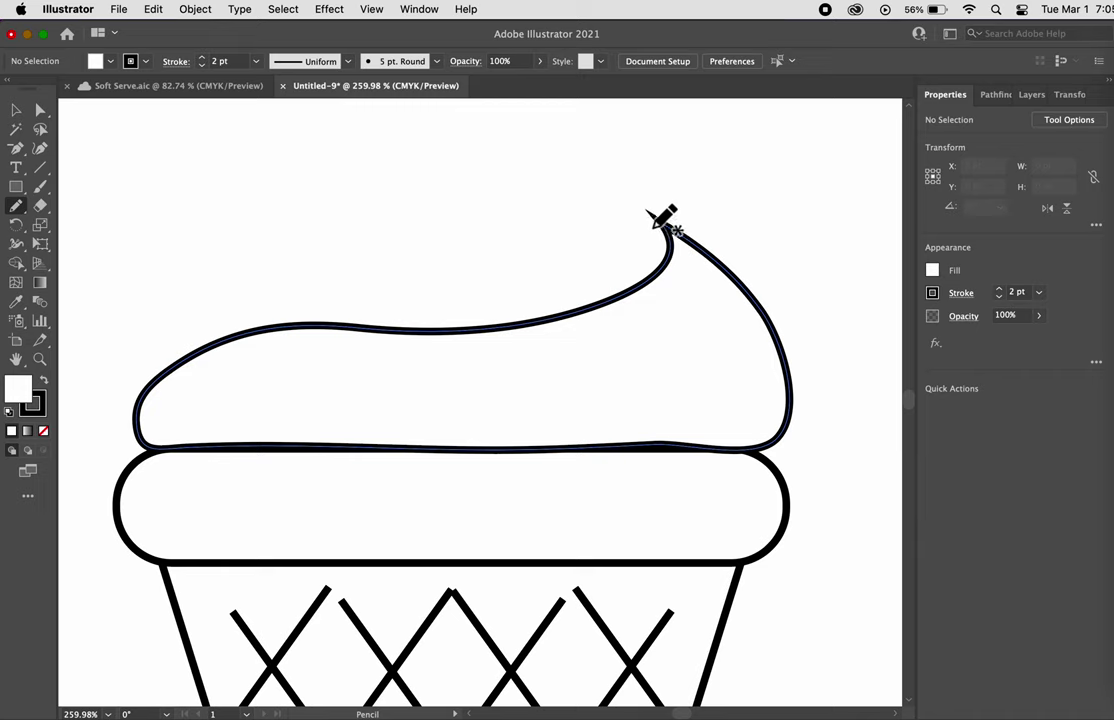
mouse_move(651, 226)
mouse_down()
mouse_move(671, 269)
mouse_move(650, 293)
mouse_move(568, 325)
mouse_up()
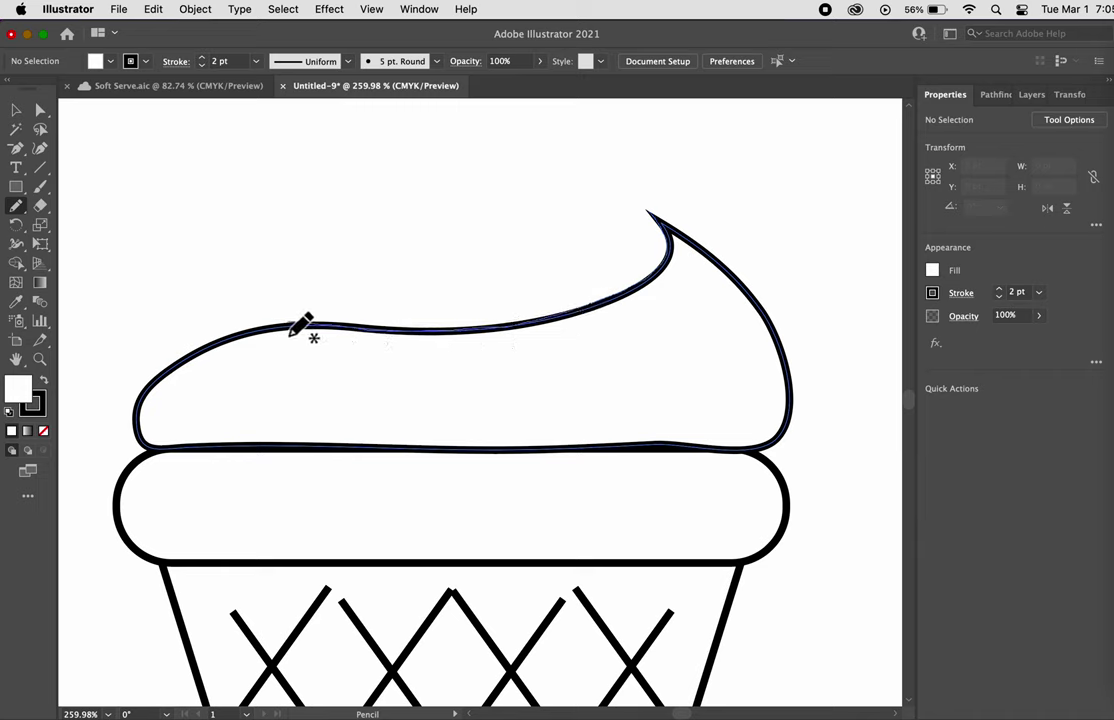
drag(264, 337, 262, 336)
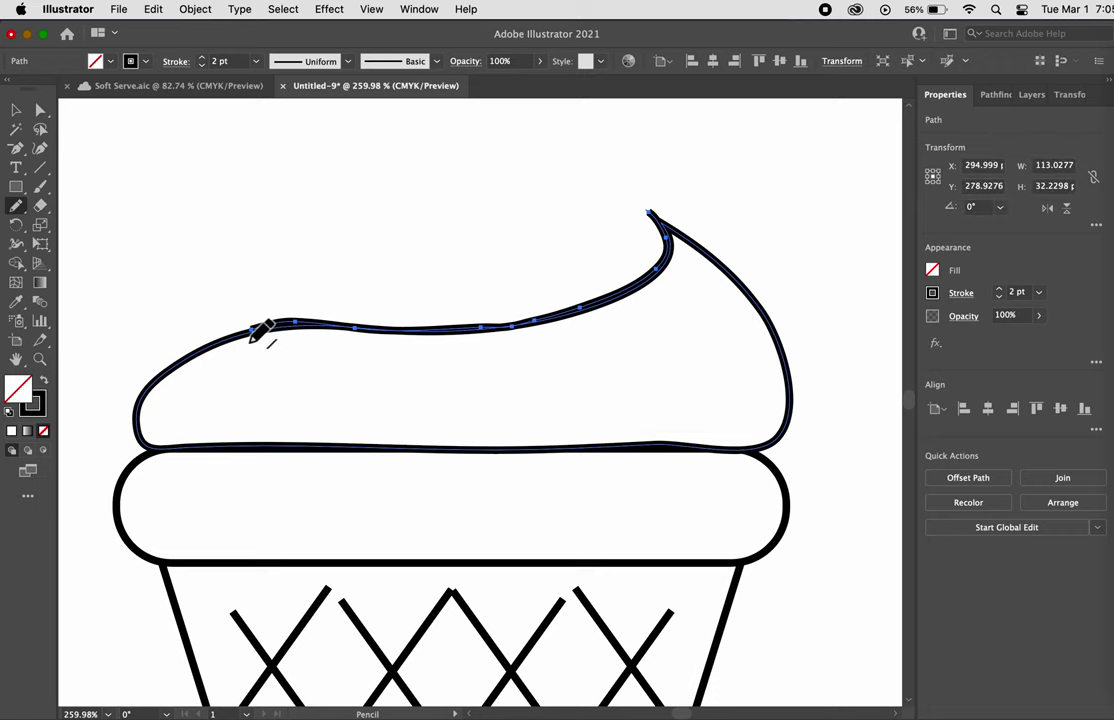
Draw a second, smaller swirl with a pointed top above the first, about 143 × 68 pt
scroll(255, 339, down, 1)
scroll(260, 334, left, 3)
scroll(260, 334, up, 1)
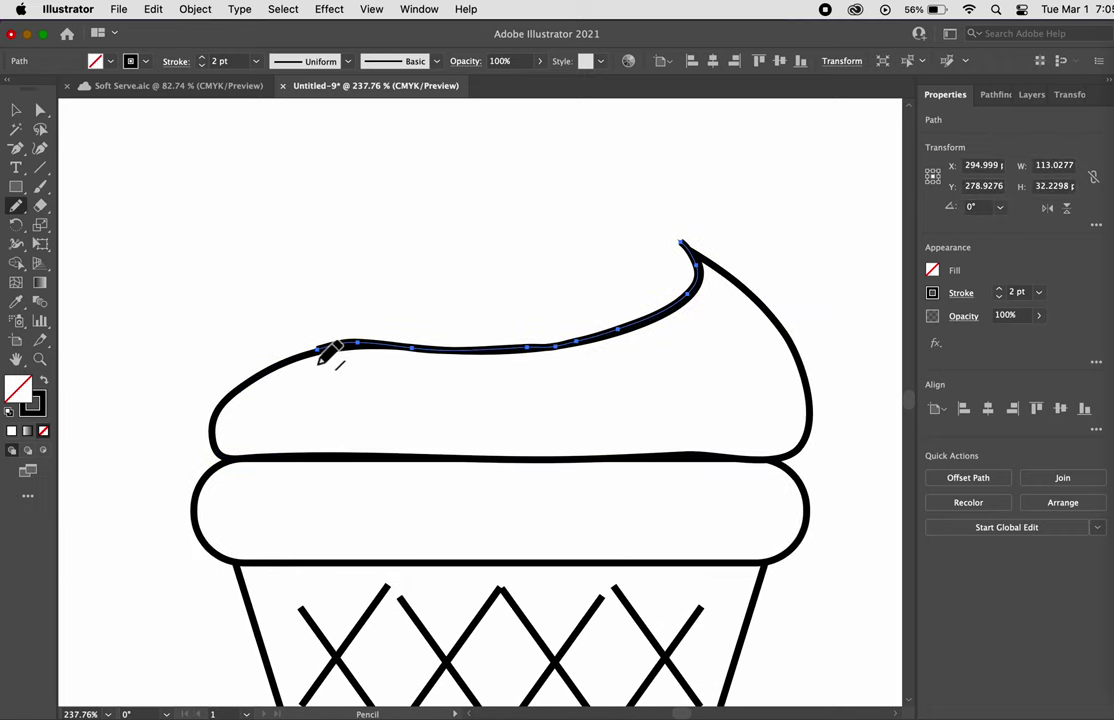
mouse_move(321, 356)
mouse_down()
mouse_move(248, 375)
mouse_move(228, 358)
mouse_move(221, 305)
mouse_move(245, 262)
mouse_move(306, 236)
mouse_move(492, 207)
mouse_move(546, 150)
mouse_up()
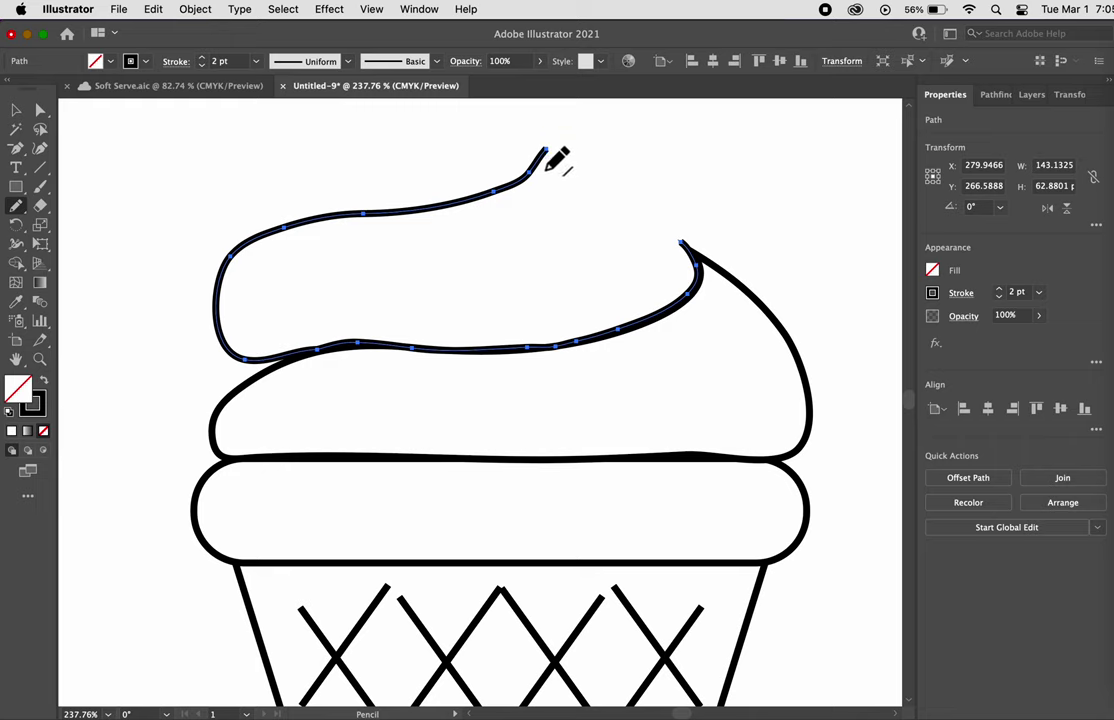
mouse_move(547, 146)
mouse_down()
mouse_move(550, 127)
mouse_move(579, 175)
mouse_move(629, 191)
mouse_move(693, 248)
mouse_move(686, 240)
mouse_up()
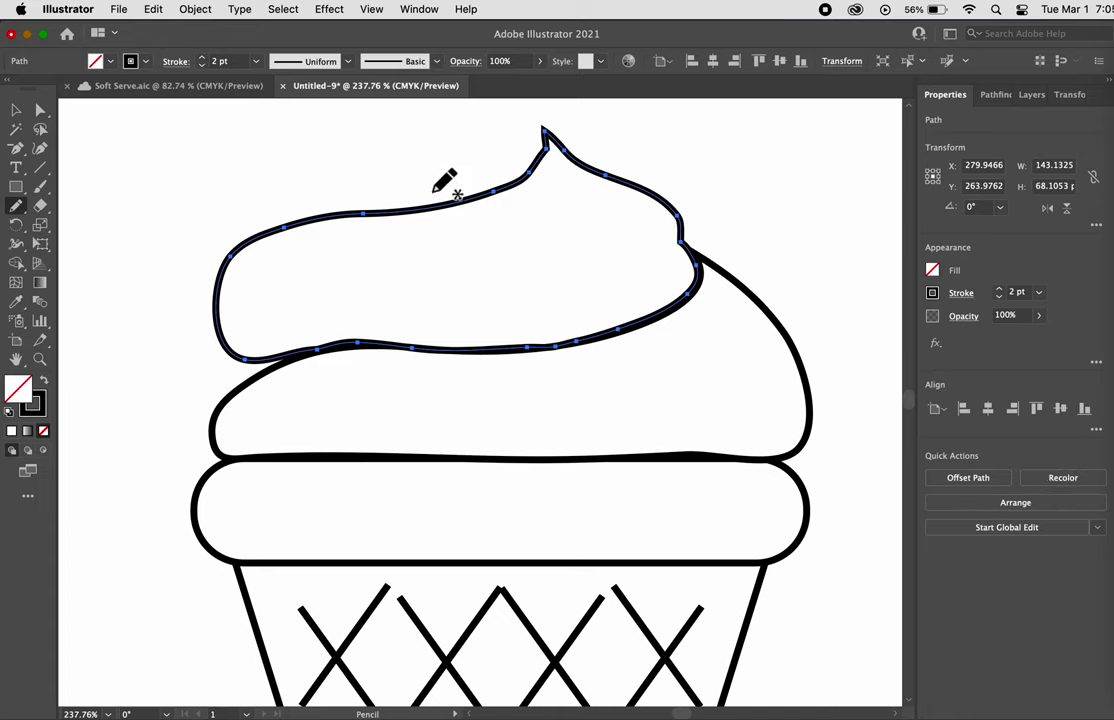
scroll(535, 244, down, 2)
scroll(535, 244, down, 4)
scroll(523, 237, up, 1)
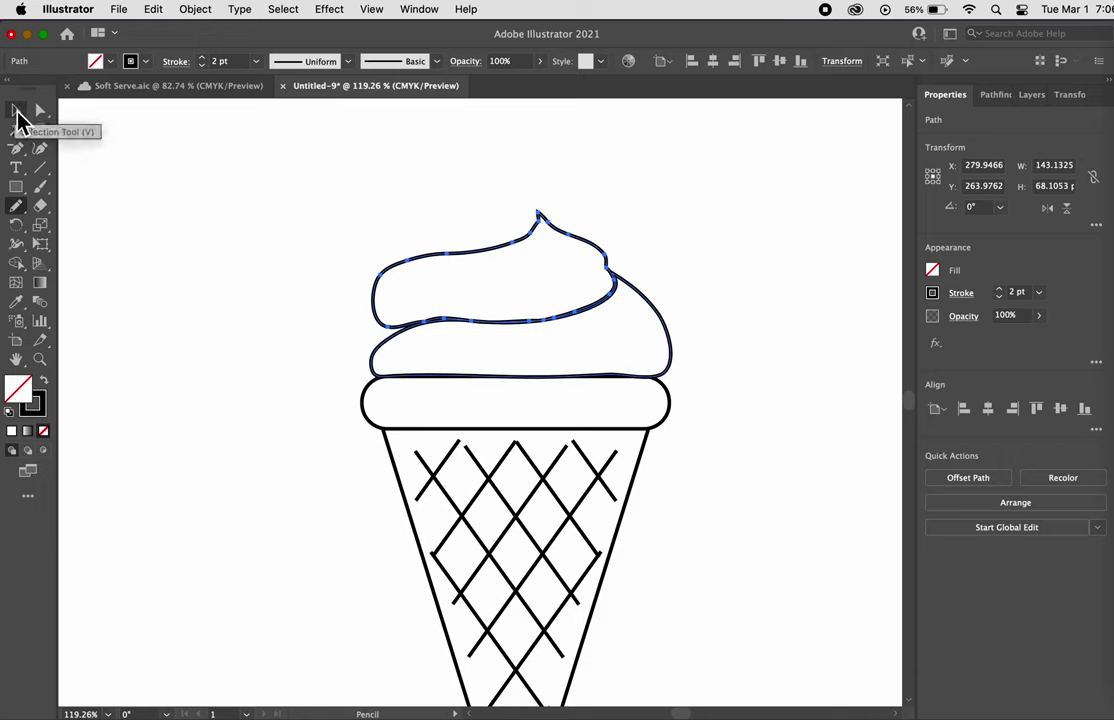
Adjust the top swirl's width by dragging its left and right sides
click(17, 112)
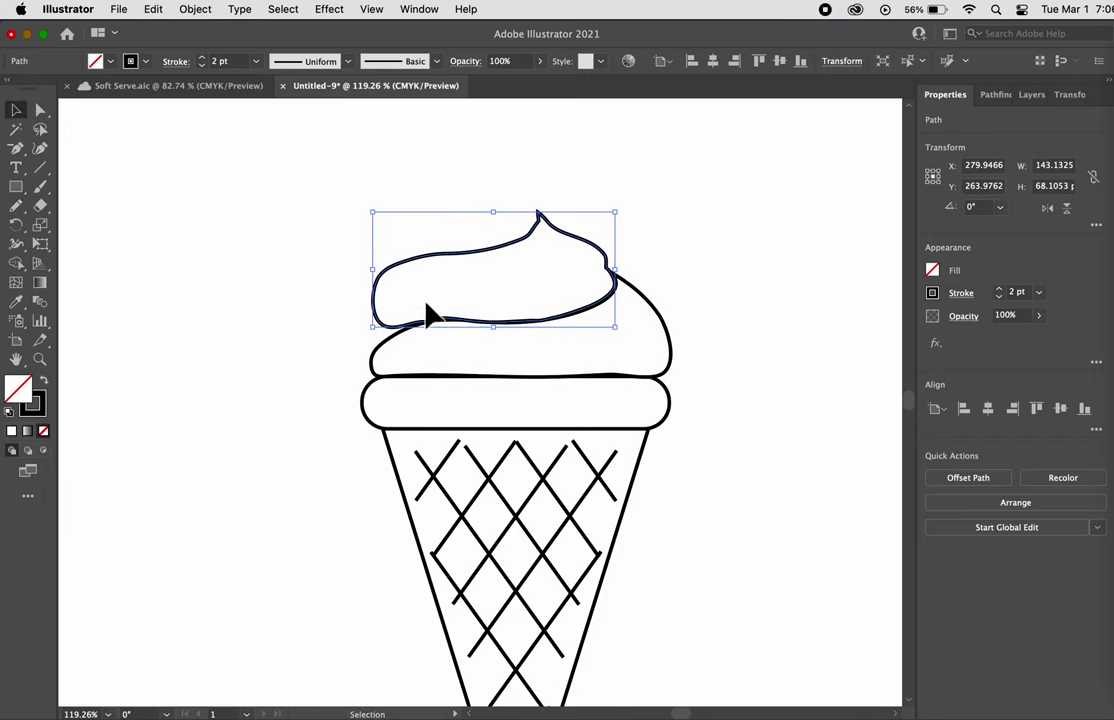
mouse_move(383, 276)
mouse_down()
mouse_move(405, 278)
mouse_move(399, 271)
mouse_up()
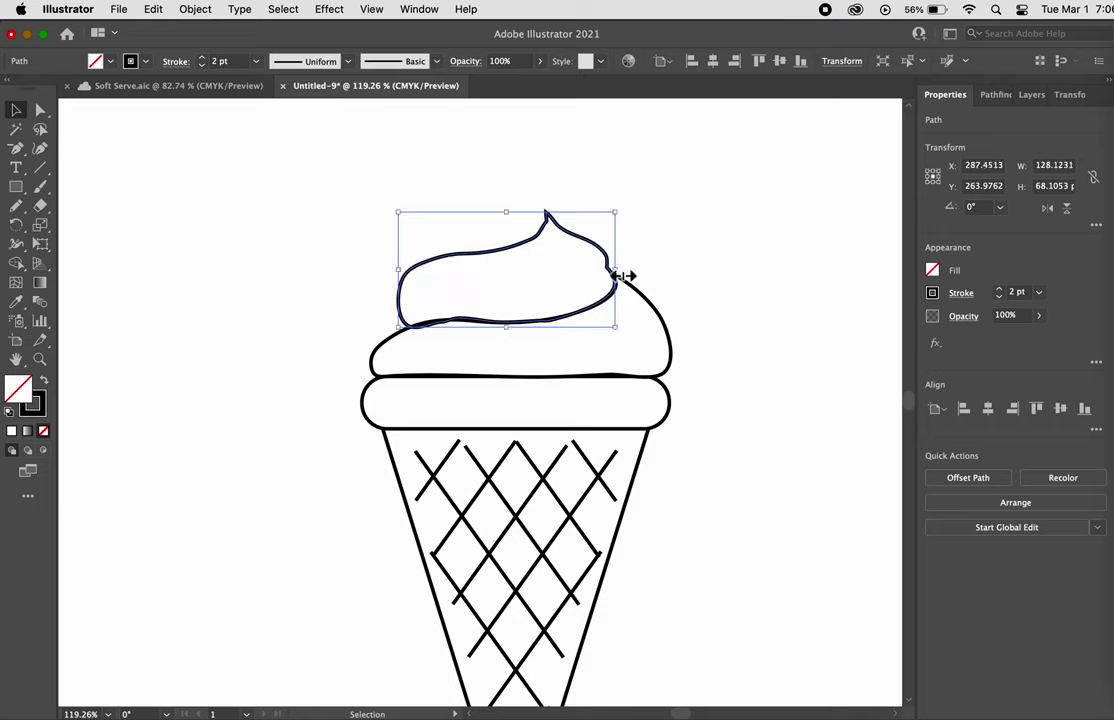
mouse_move(621, 275)
mouse_down()
mouse_move(642, 276)
mouse_move(626, 276)
mouse_up()
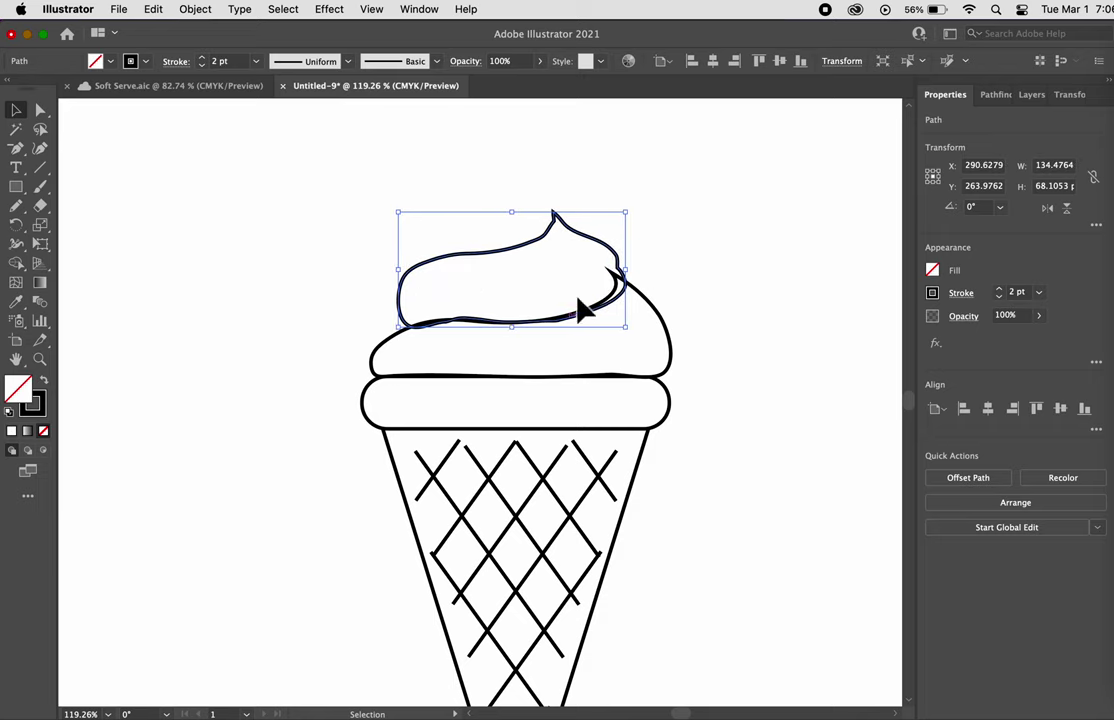
Fill the upper swirl white, nudge it down-right, and enlarge it to about 140 × 76 pt
click(933, 272)
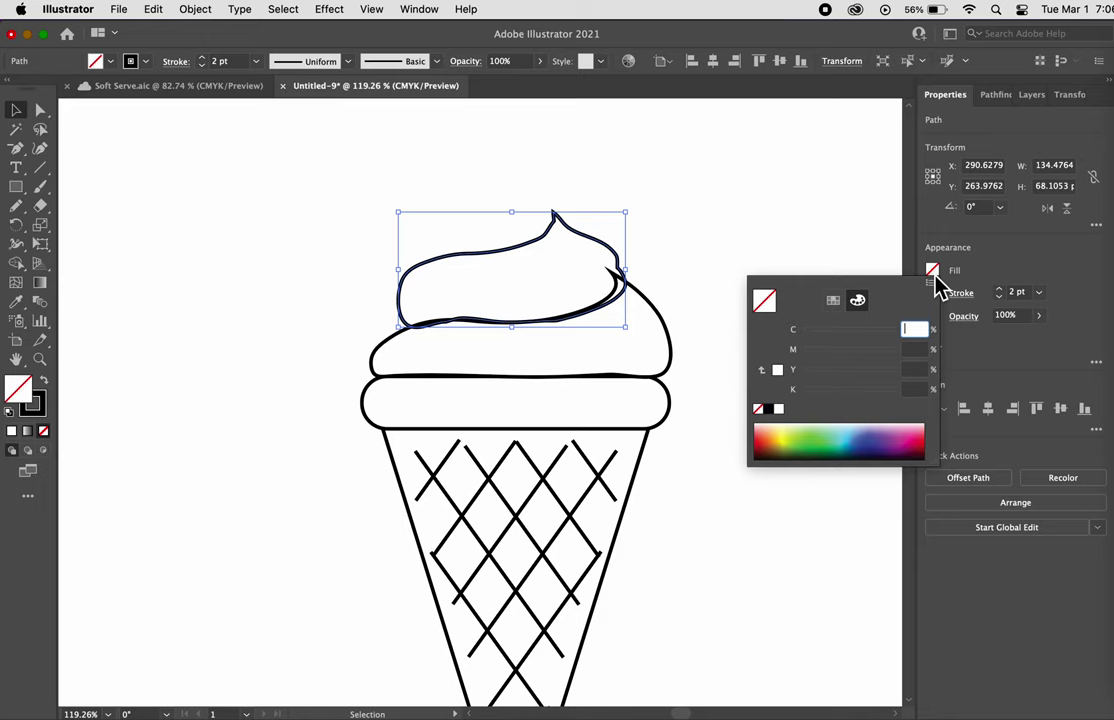
click(778, 370)
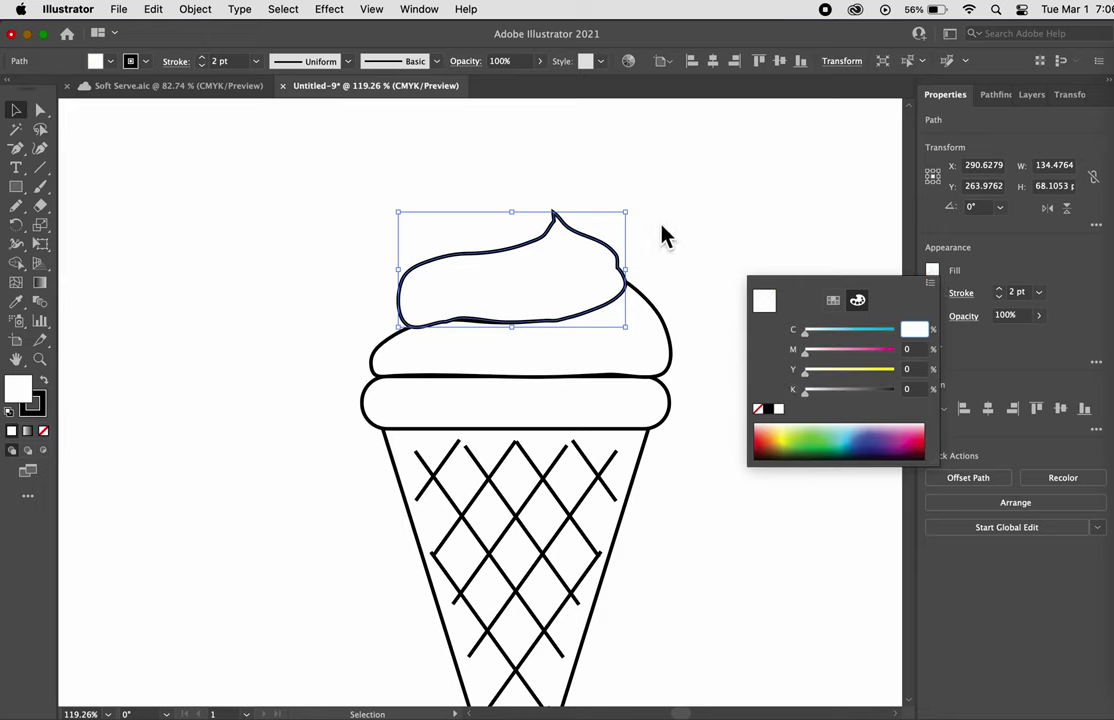
click(530, 262)
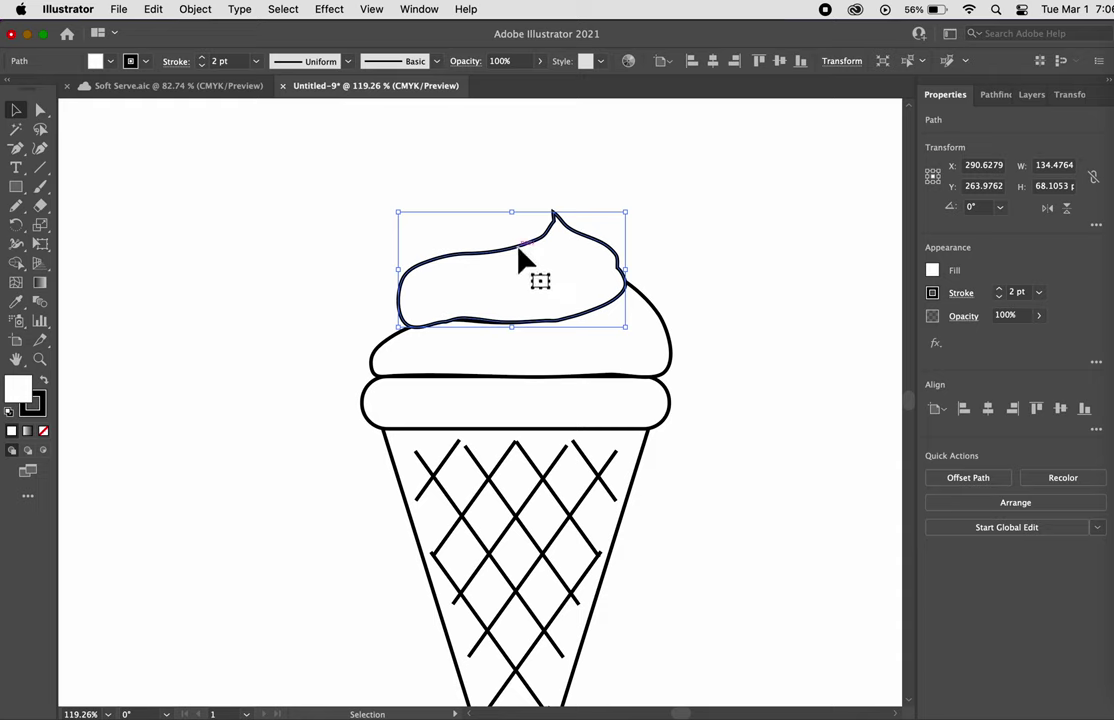
mouse_move(521, 257)
mouse_down()
mouse_move(530, 265)
mouse_move(514, 261)
mouse_up()
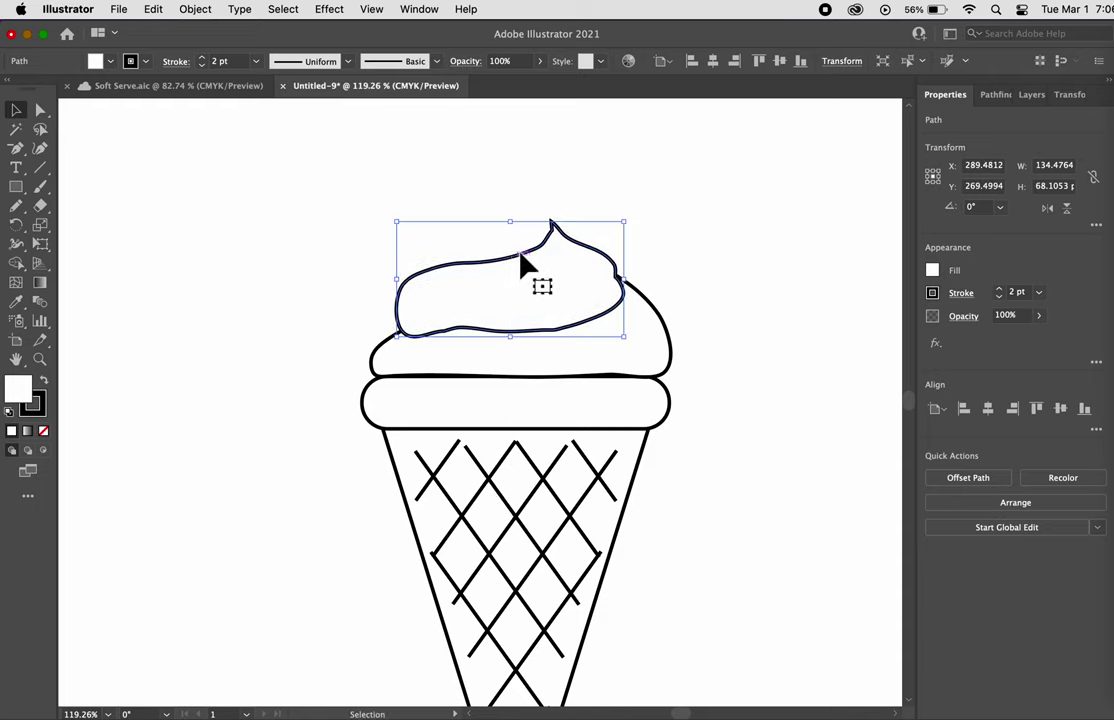
drag(632, 230, 640, 218)
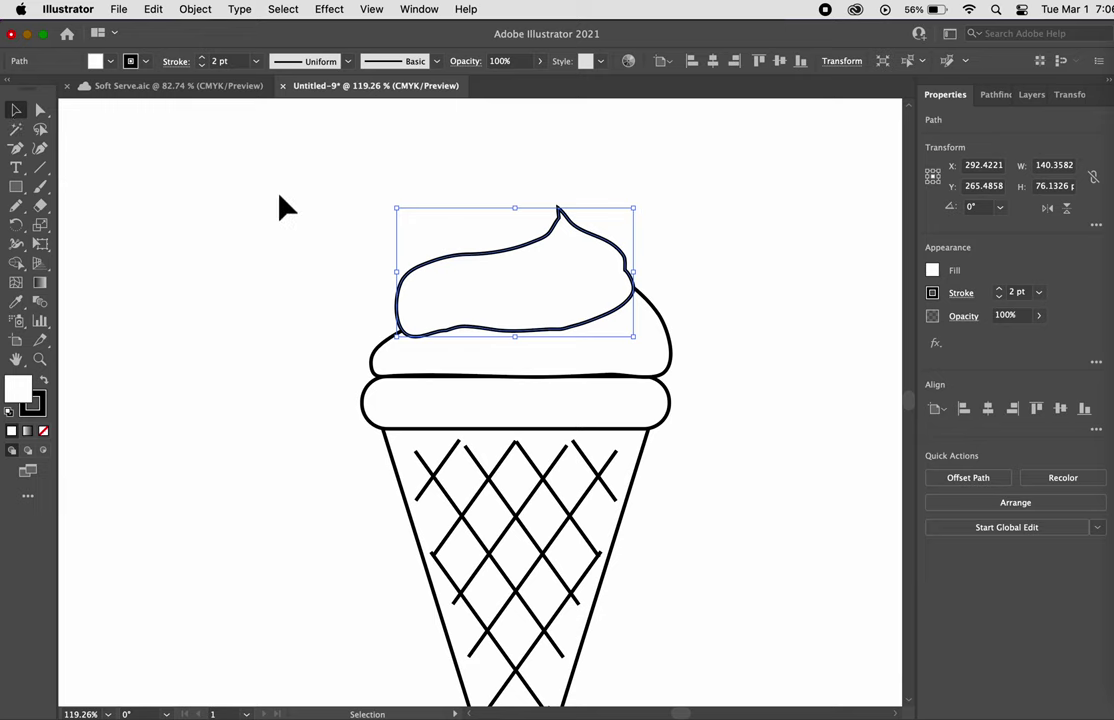
Bring back the accidentally deleted upper swirl
key(Delete)
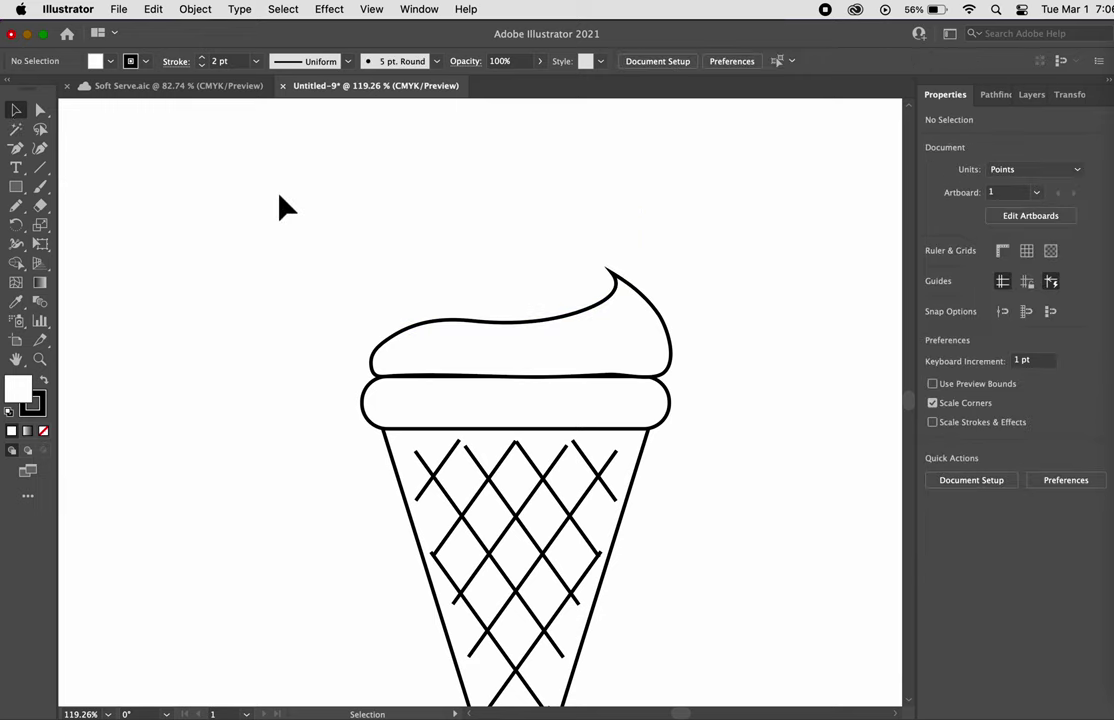
key(cmd+v)
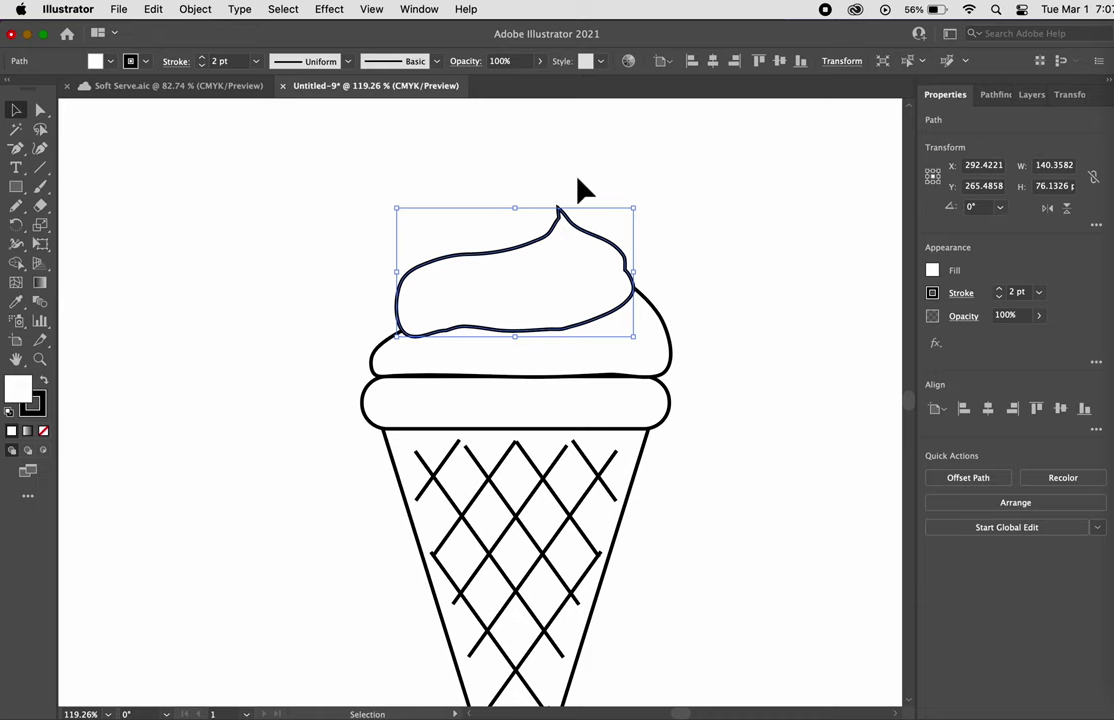
scroll(591, 246, up, 5)
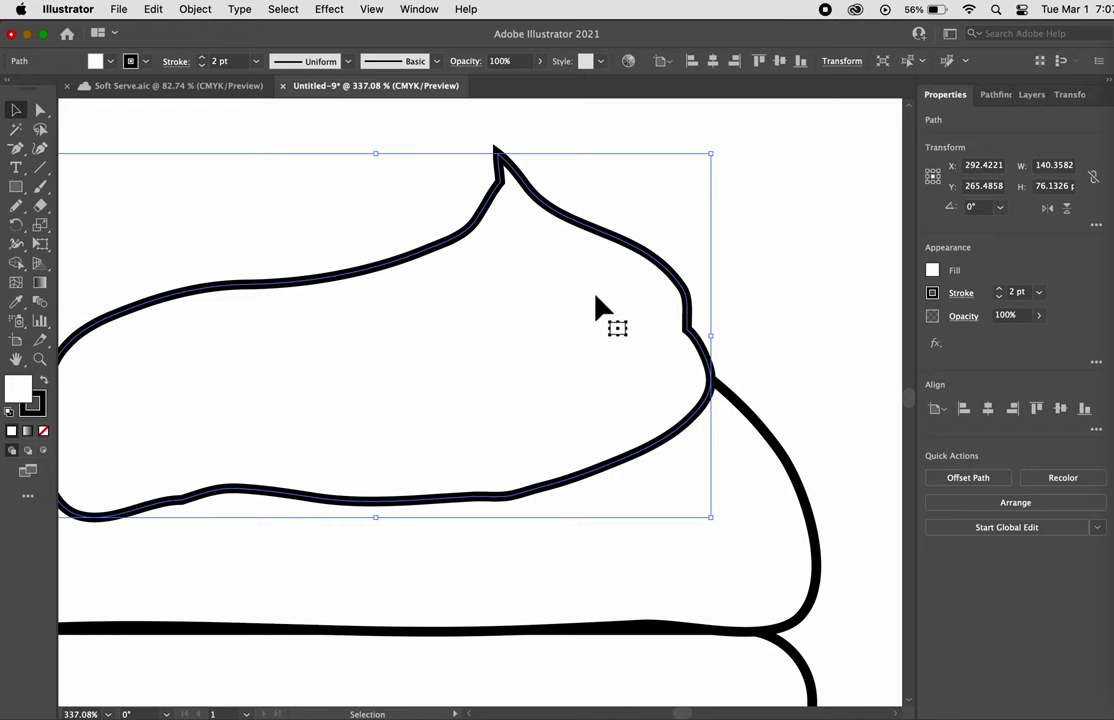
Delete the notch anchor on the upper swirl's right side and the kink anchor below its tip
key(p)
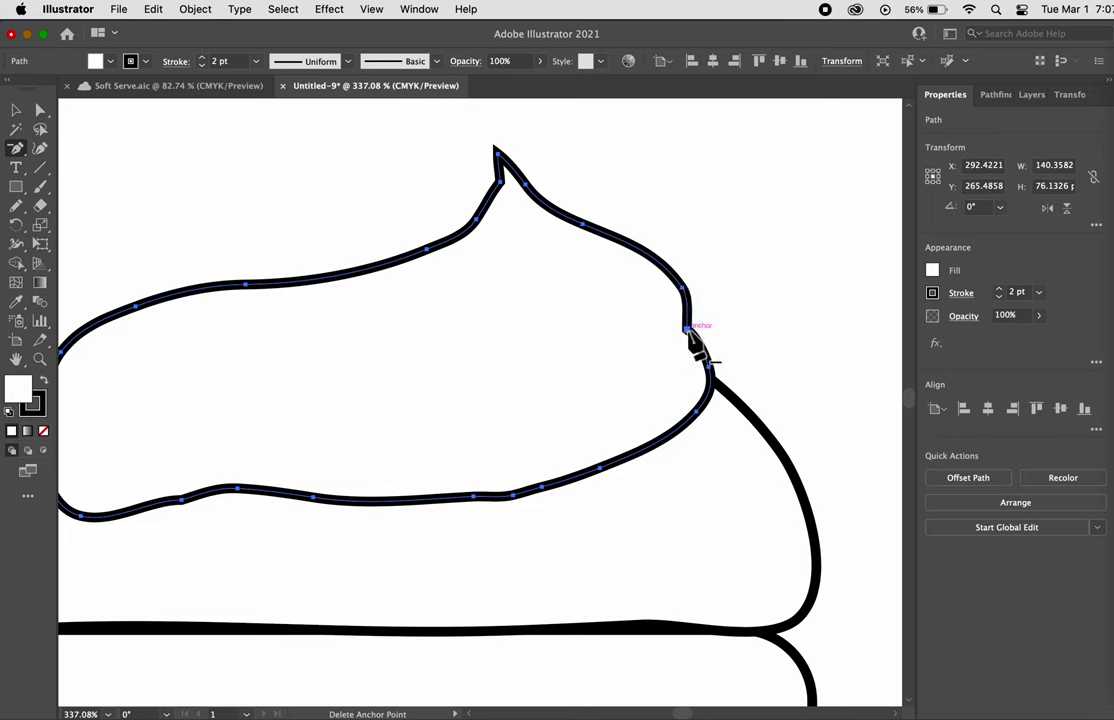
click(687, 328)
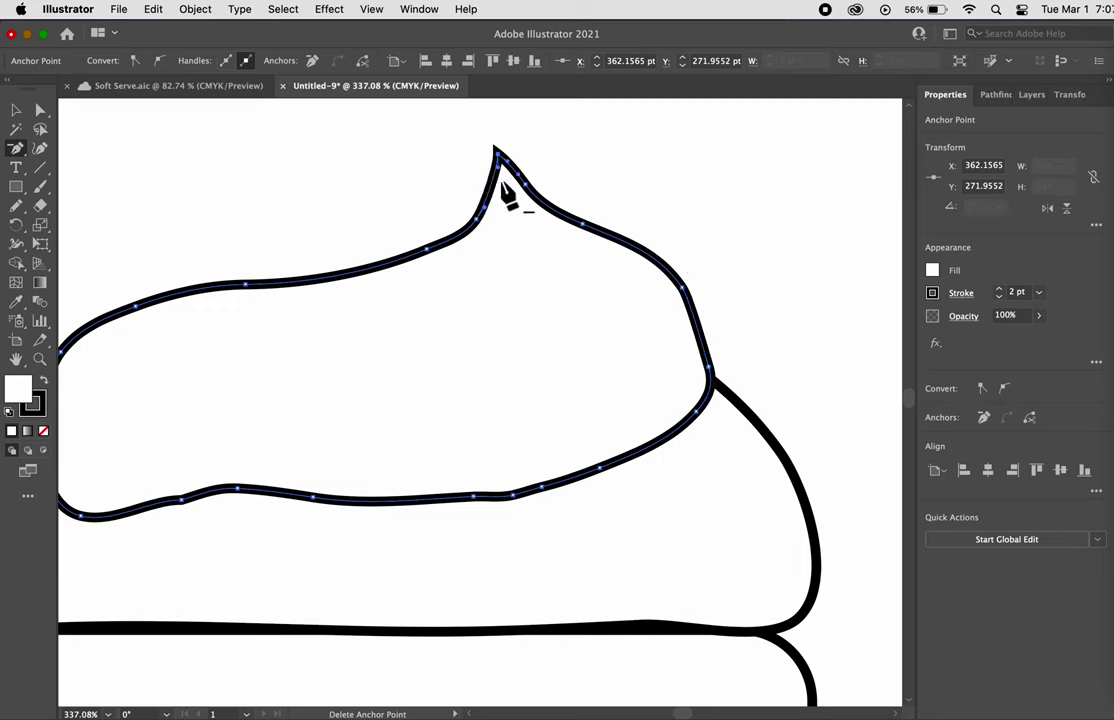
click(502, 183)
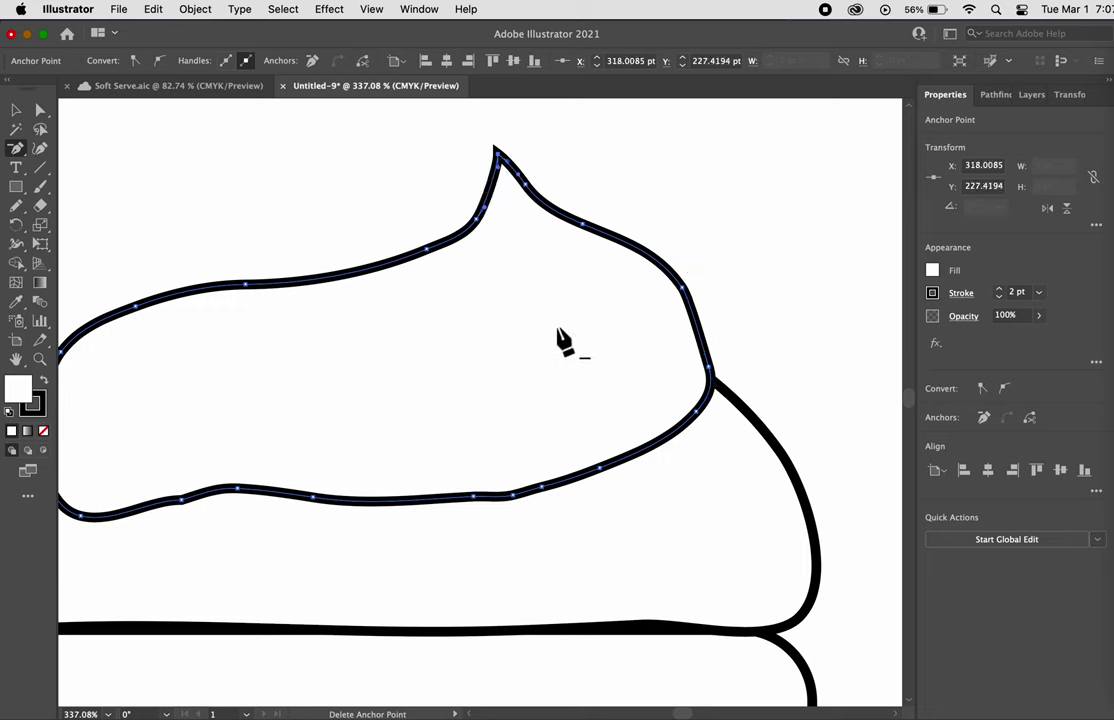
scroll(512, 367, left, 2)
scroll(510, 365, left, 3)
scroll(510, 365, down, 1)
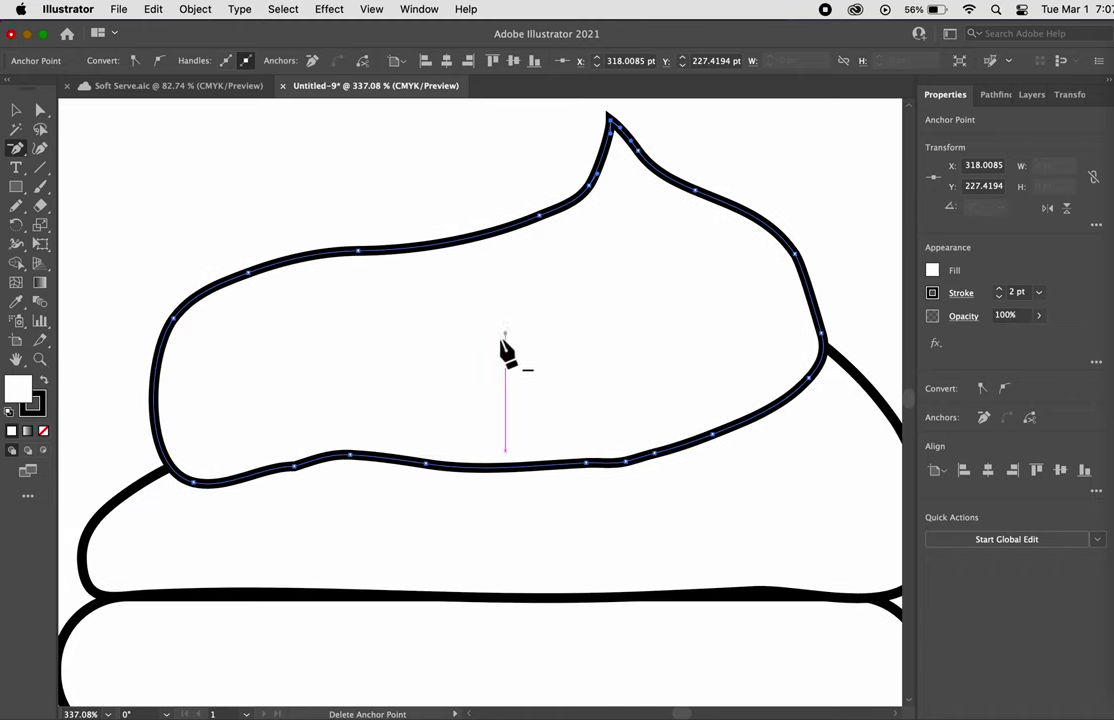
scroll(261, 302, down, 1)
scroll(261, 303, down, 5)
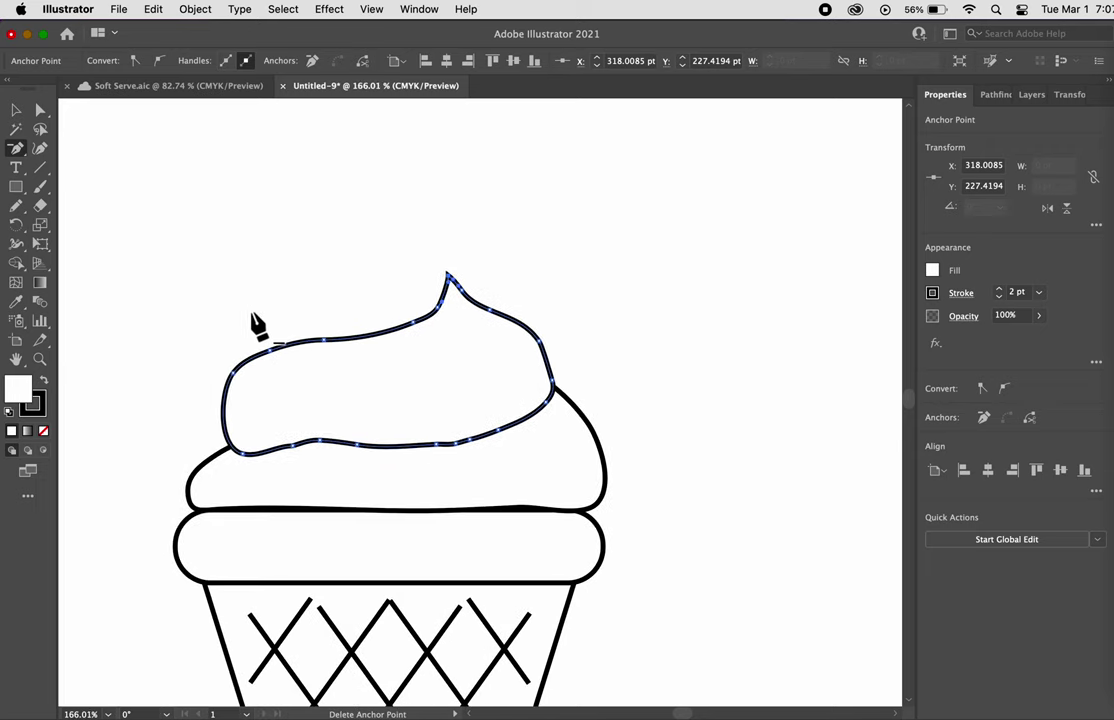
Draw a third, smaller pointed swirl freehand atop the stack, about 85 × 78 pt
key(n)
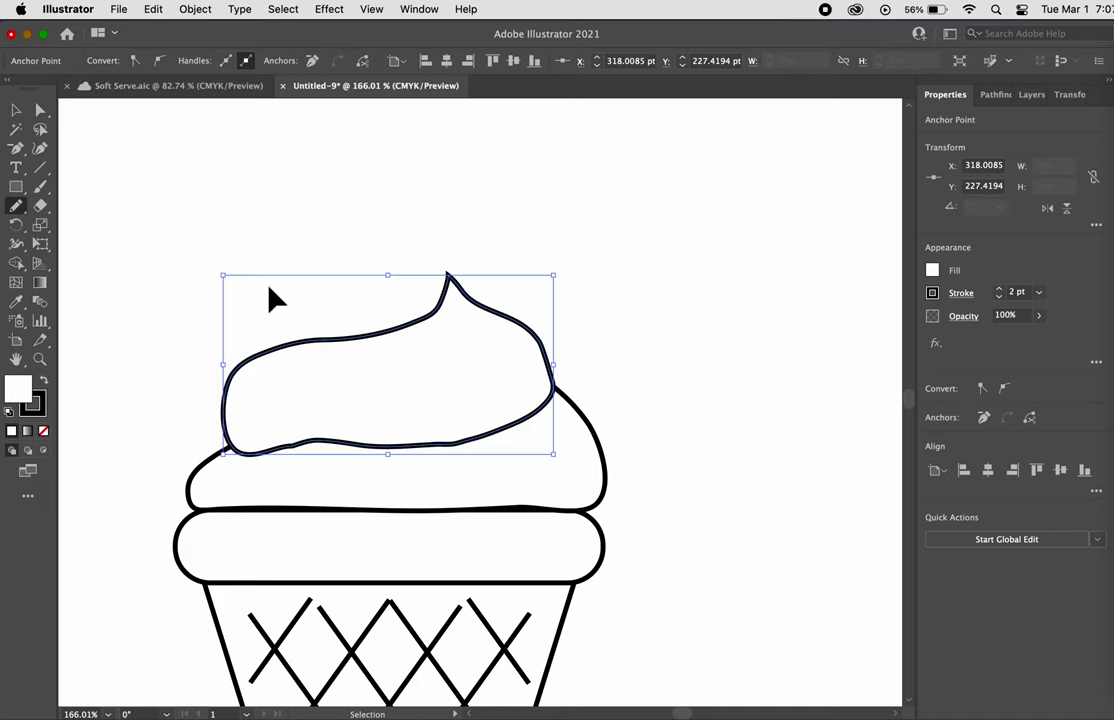
super+click(269, 288)
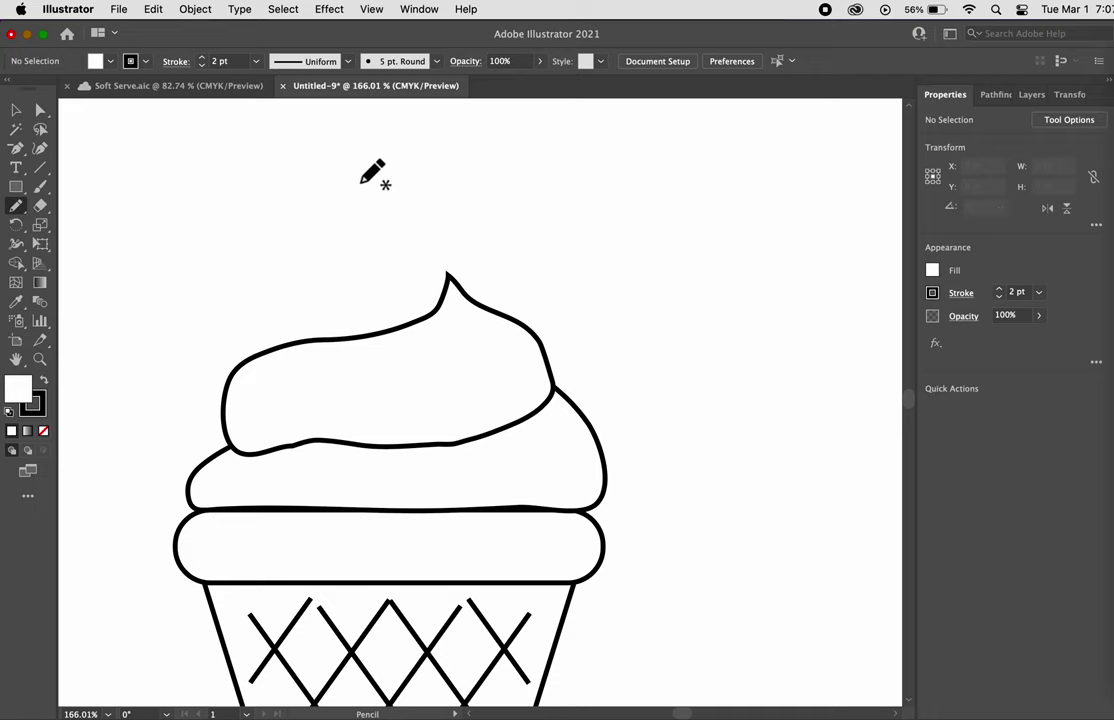
mouse_move(360, 184)
mouse_down()
mouse_move(346, 242)
mouse_move(253, 293)
mouse_move(243, 324)
mouse_move(256, 349)
mouse_move(283, 360)
mouse_move(367, 352)
mouse_move(439, 325)
mouse_move(443, 270)
mouse_move(383, 208)
mouse_move(387, 177)
mouse_move(362, 212)
mouse_up()
scroll(522, 291, up, 2)
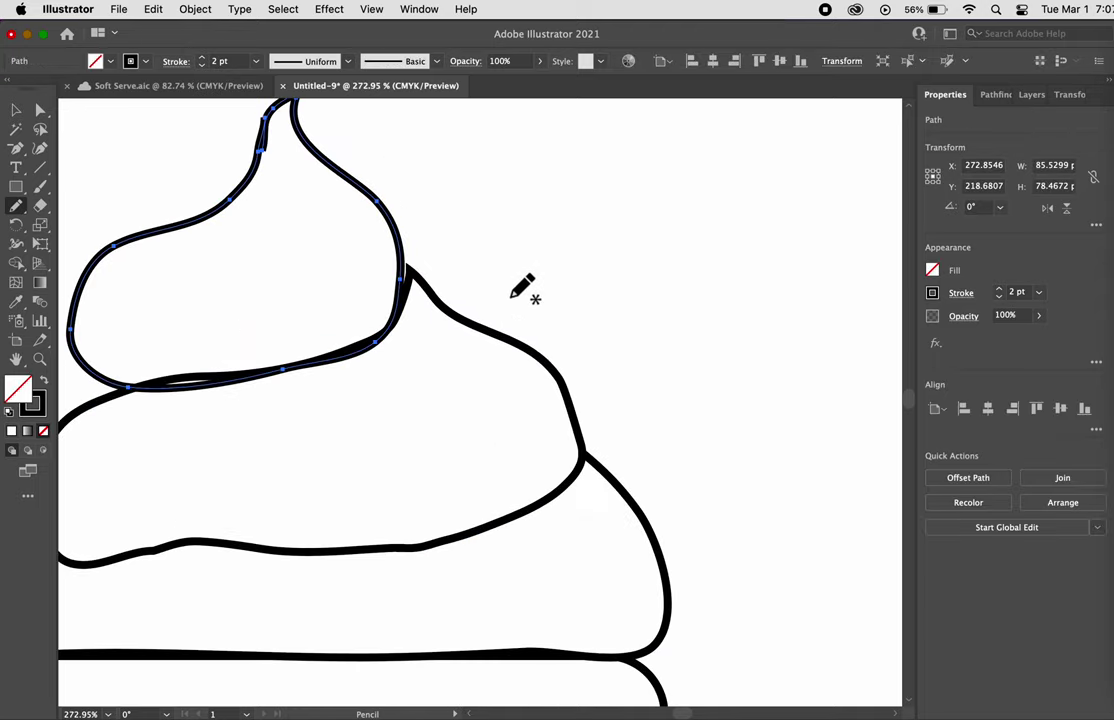
scroll(522, 270, down, 4)
scroll(522, 279, left, 3)
scroll(512, 282, down, 3)
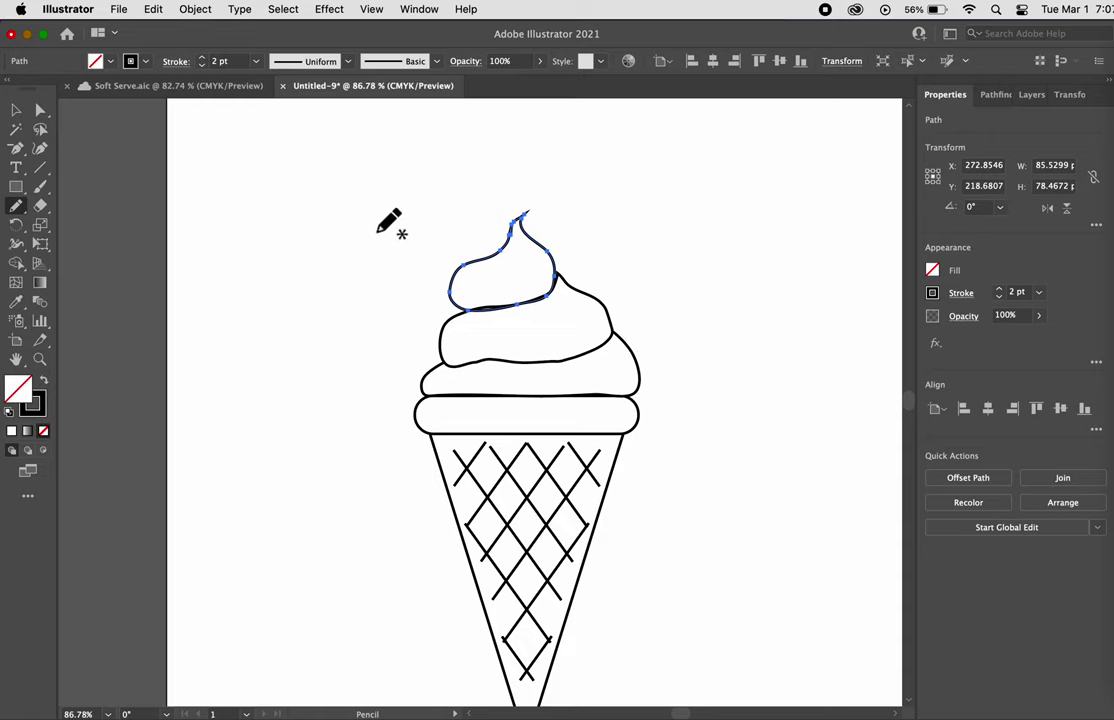
Widen the top swirl slightly to about 91 pt and nudge it down into place
click(27, 113)
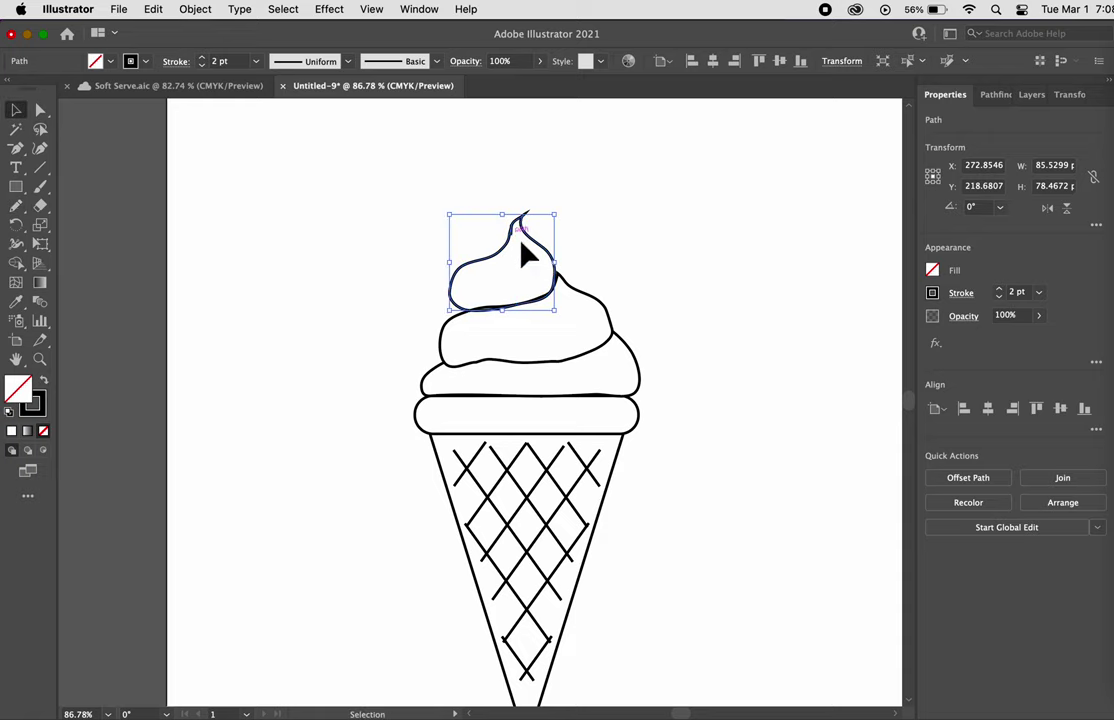
mouse_move(556, 261)
mouse_down()
mouse_move(505, 229)
mouse_move(566, 265)
mouse_up()
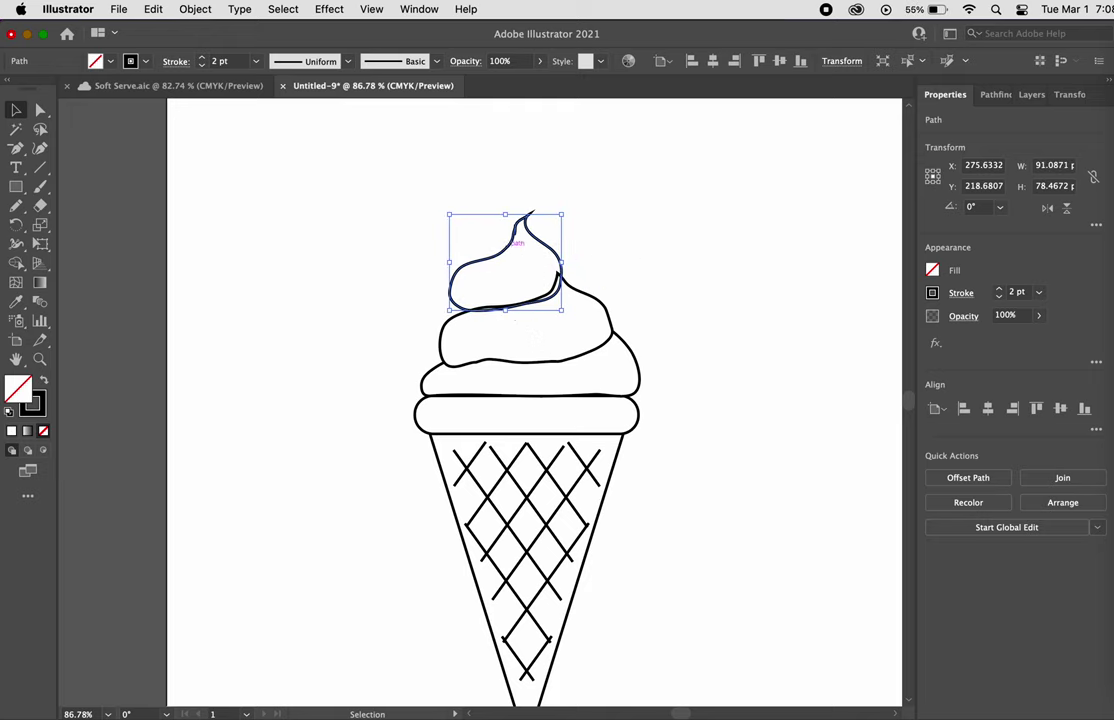
drag(507, 260, 507, 268)
Give the top swirl a white fill
click(944, 272)
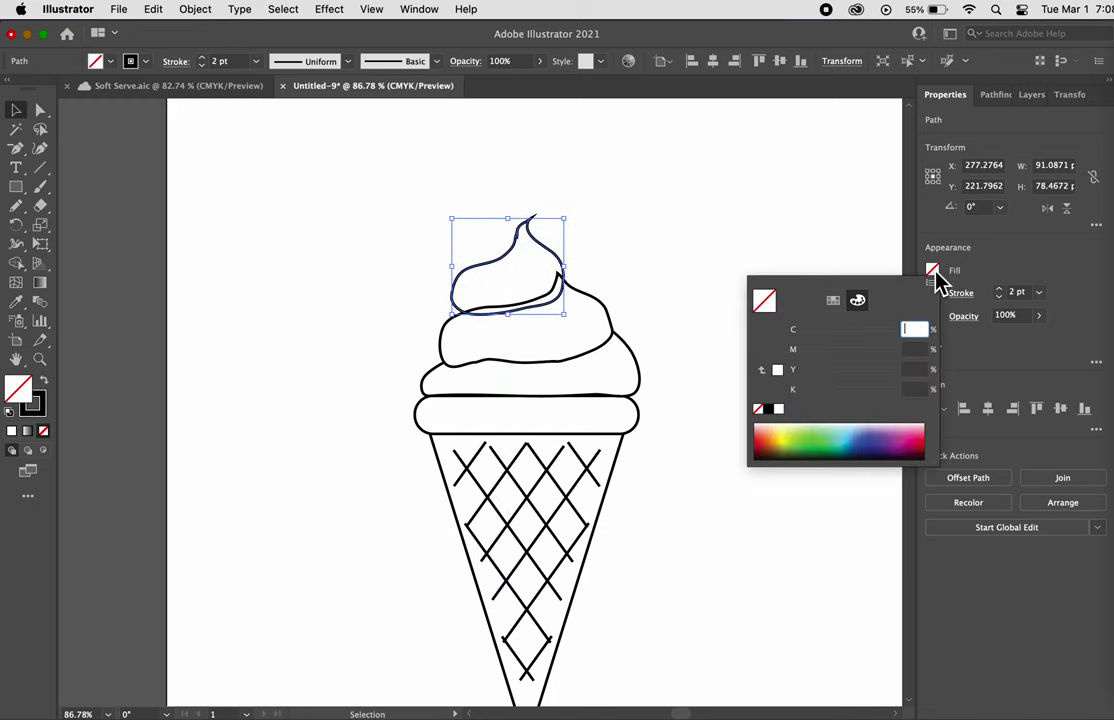
click(779, 408)
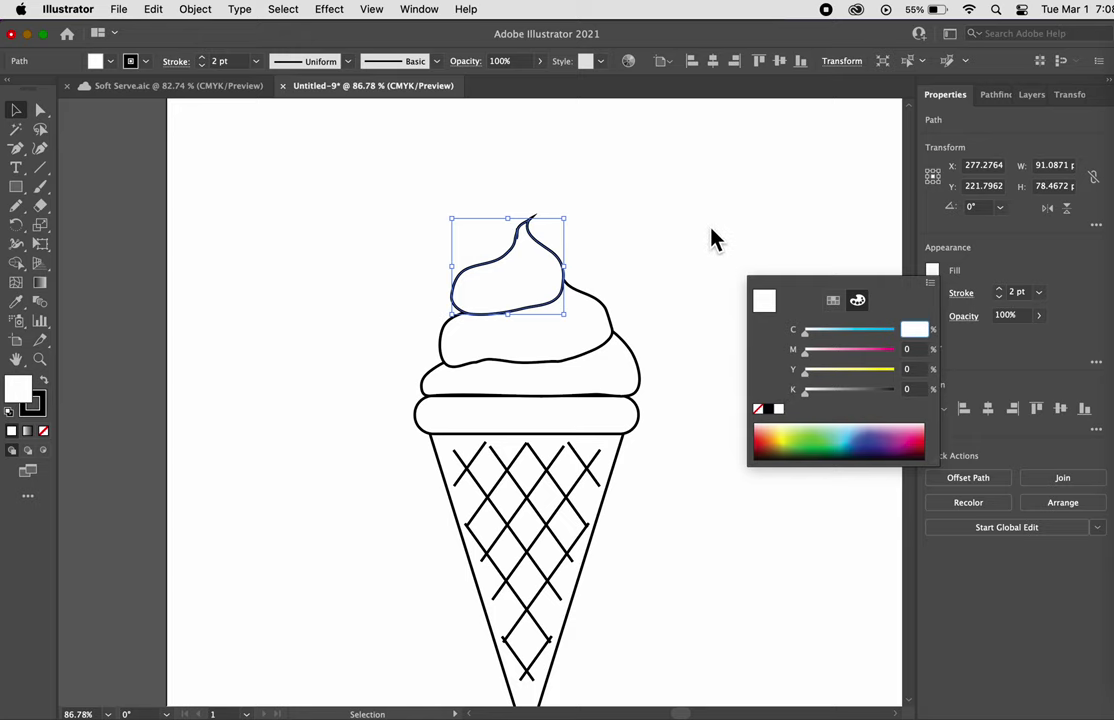
key(Escape)
scroll(510, 250, down, 3)
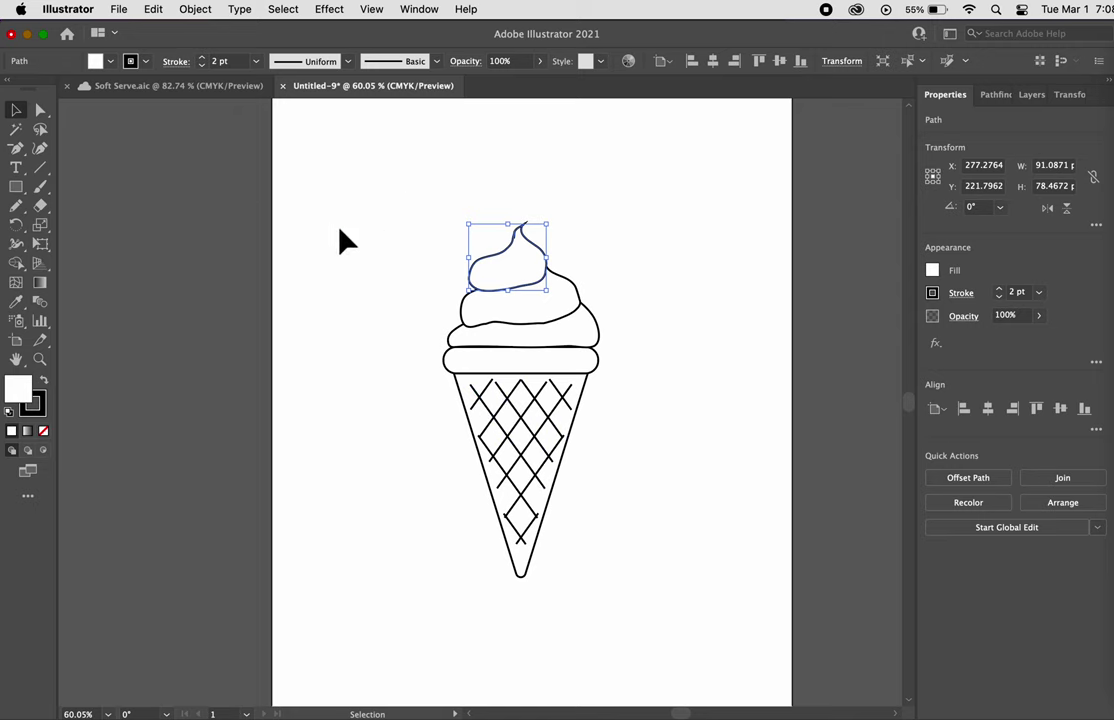
click(138, 88)
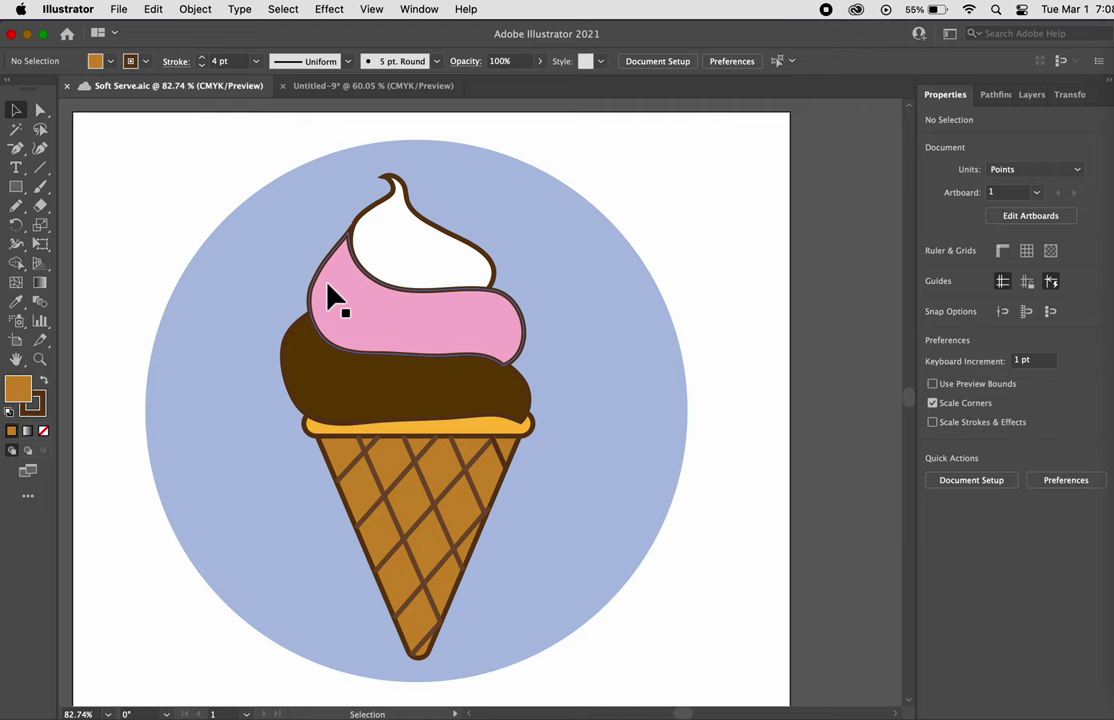
click(346, 88)
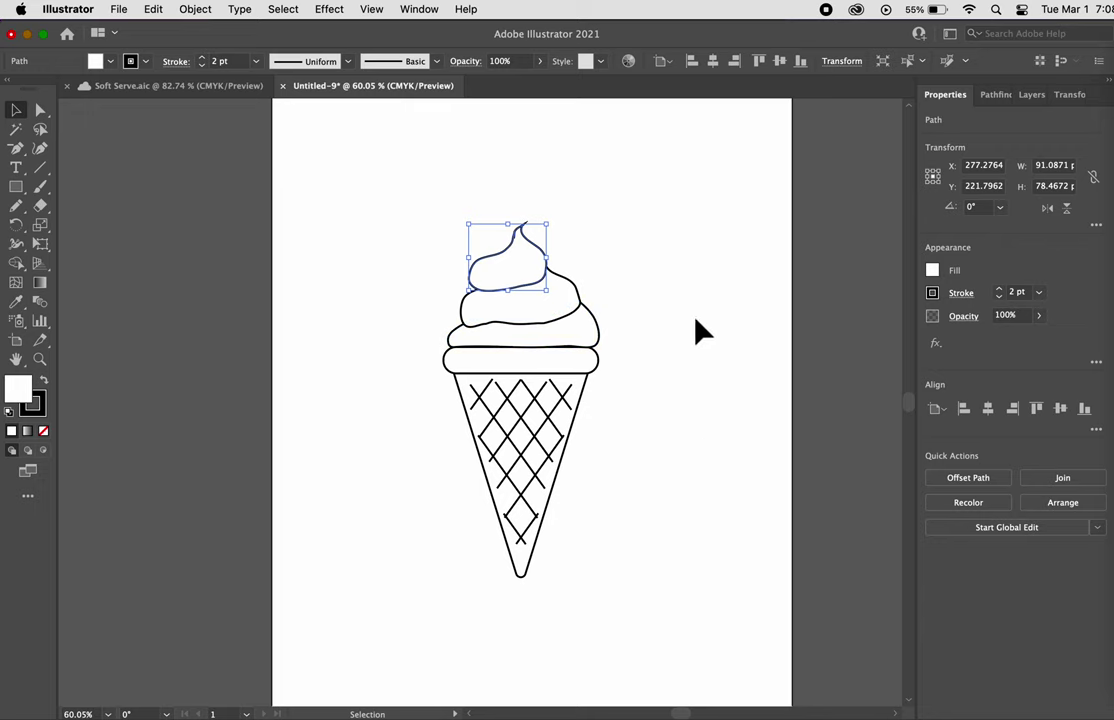
click(132, 88)
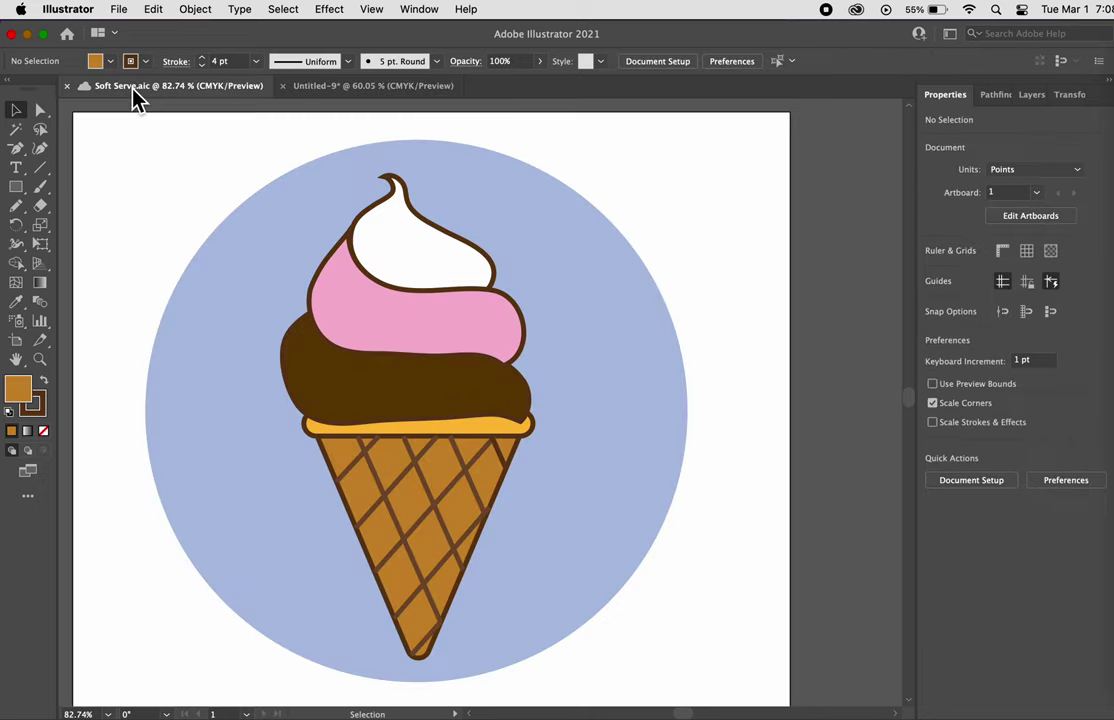
click(378, 90)
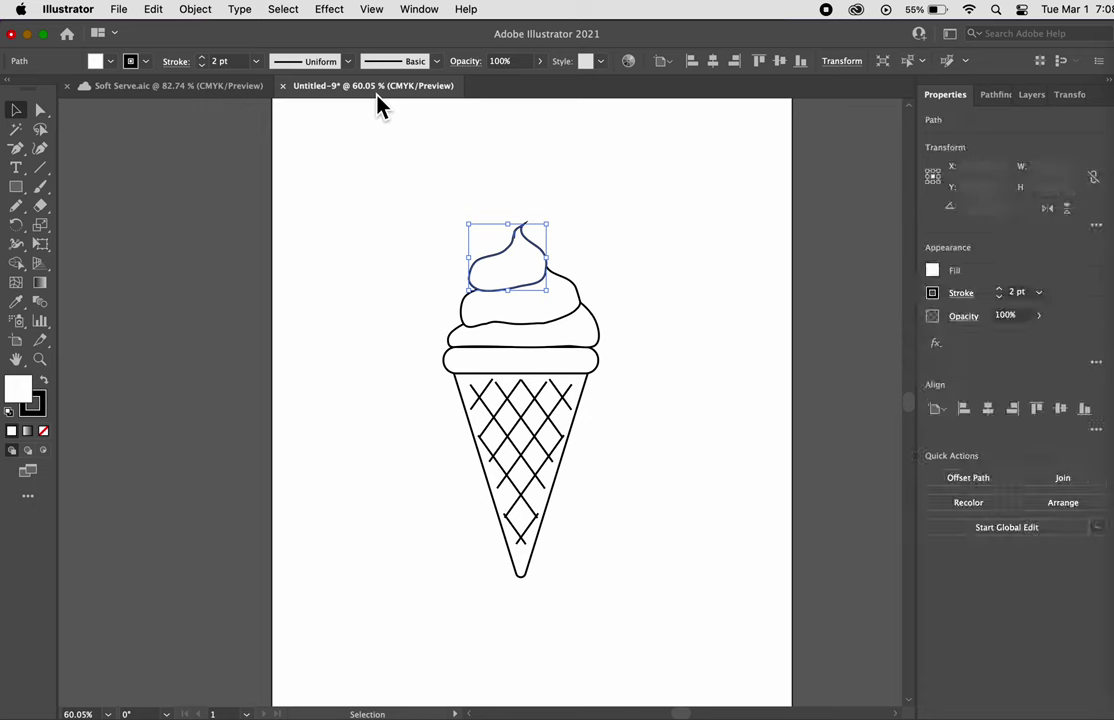
click(210, 166)
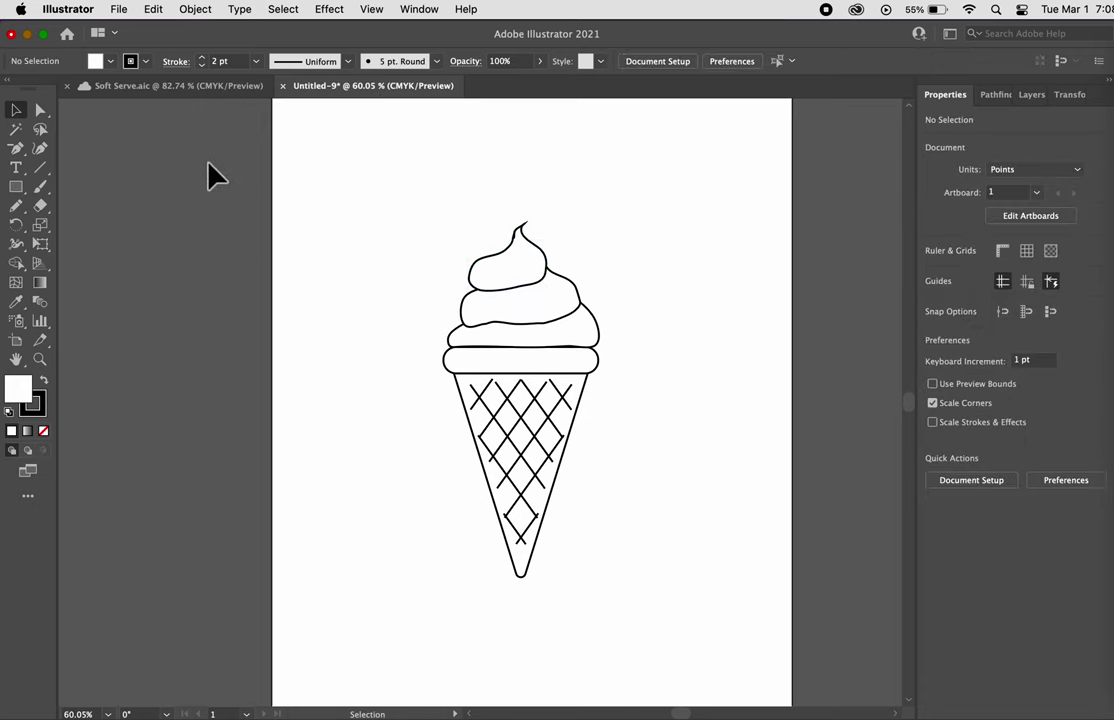